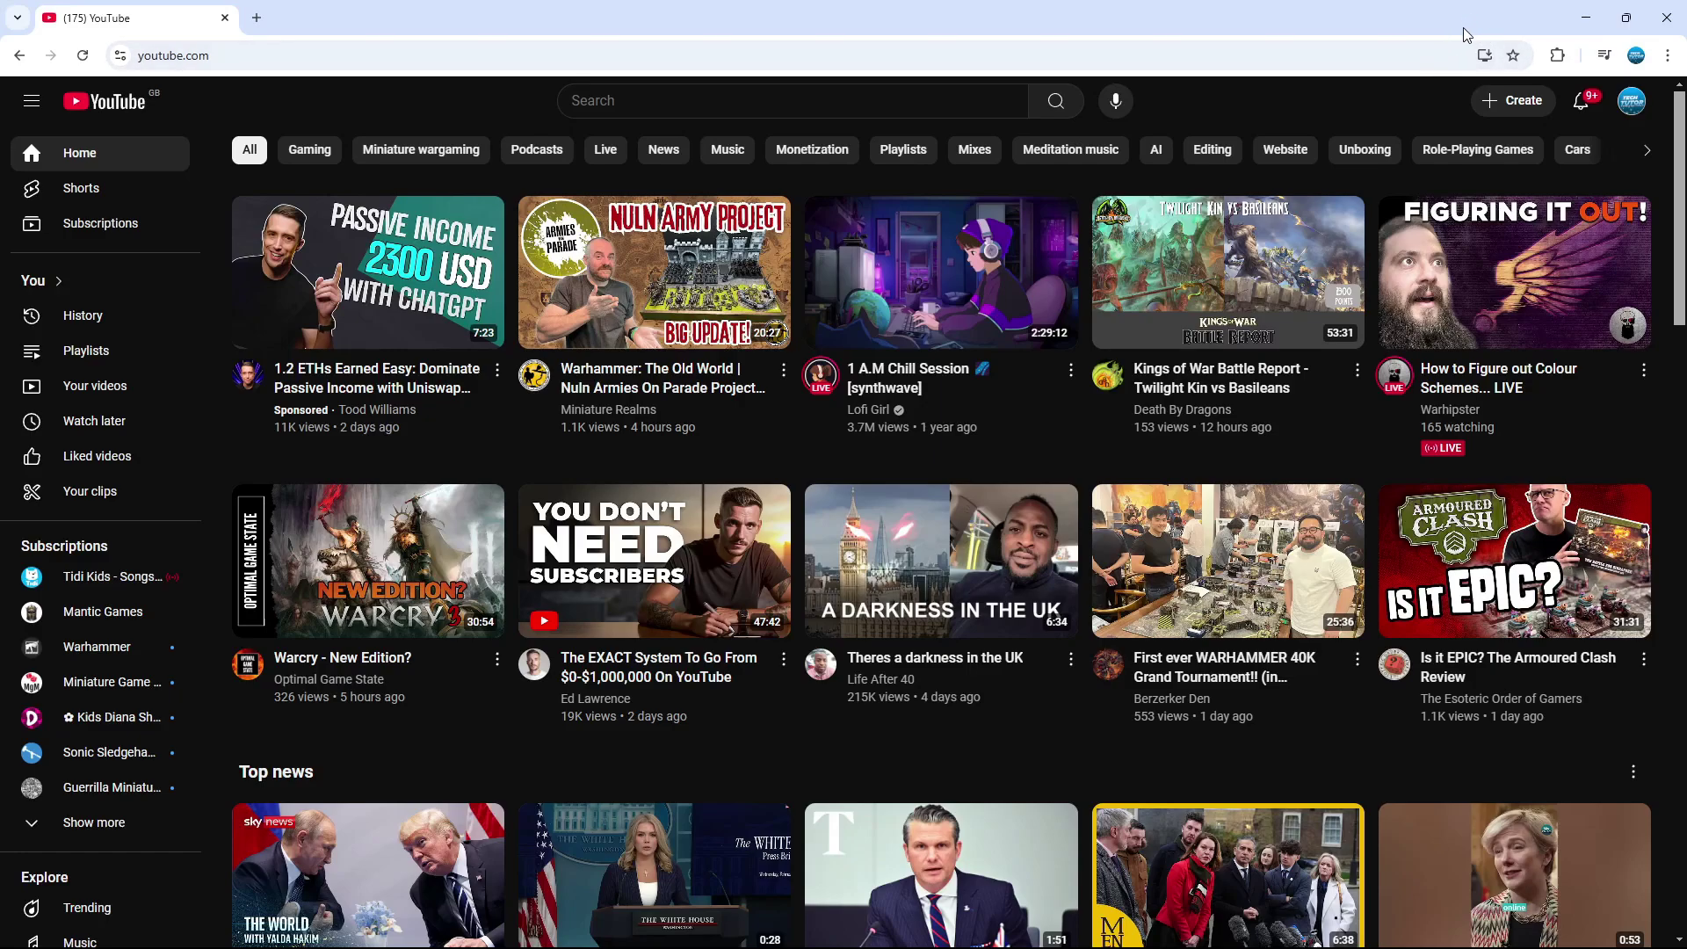
Go to your own YouTube channel page from the account menu and scroll through its videos.
left_click(1633, 104)
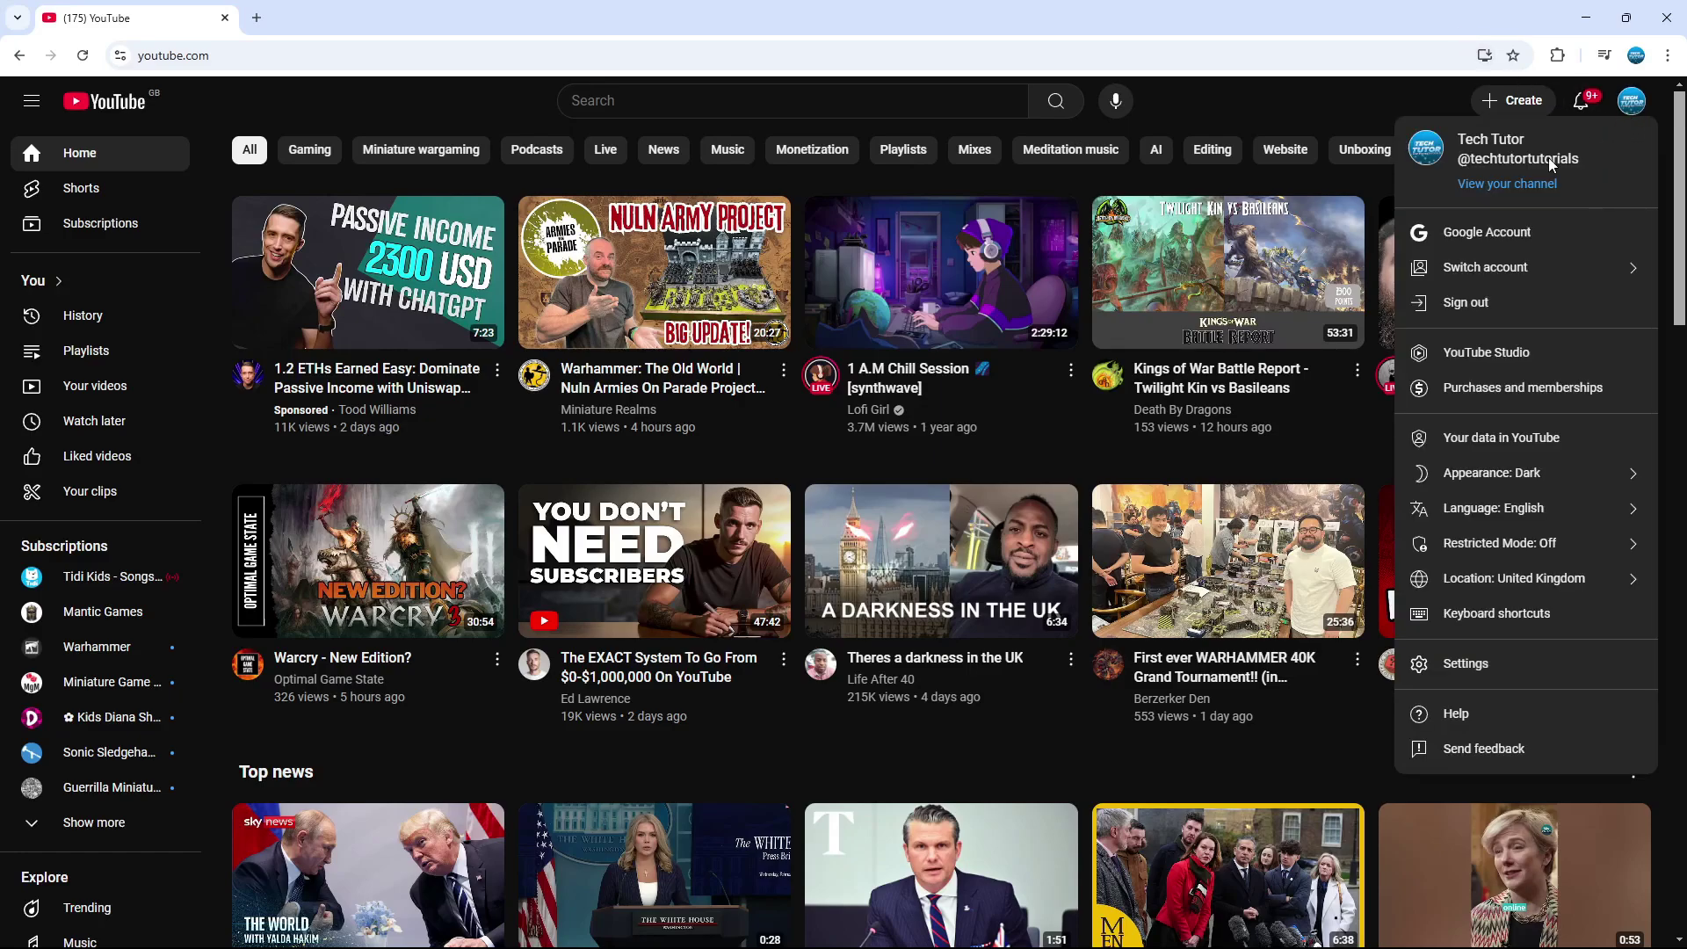
left_click(1516, 185)
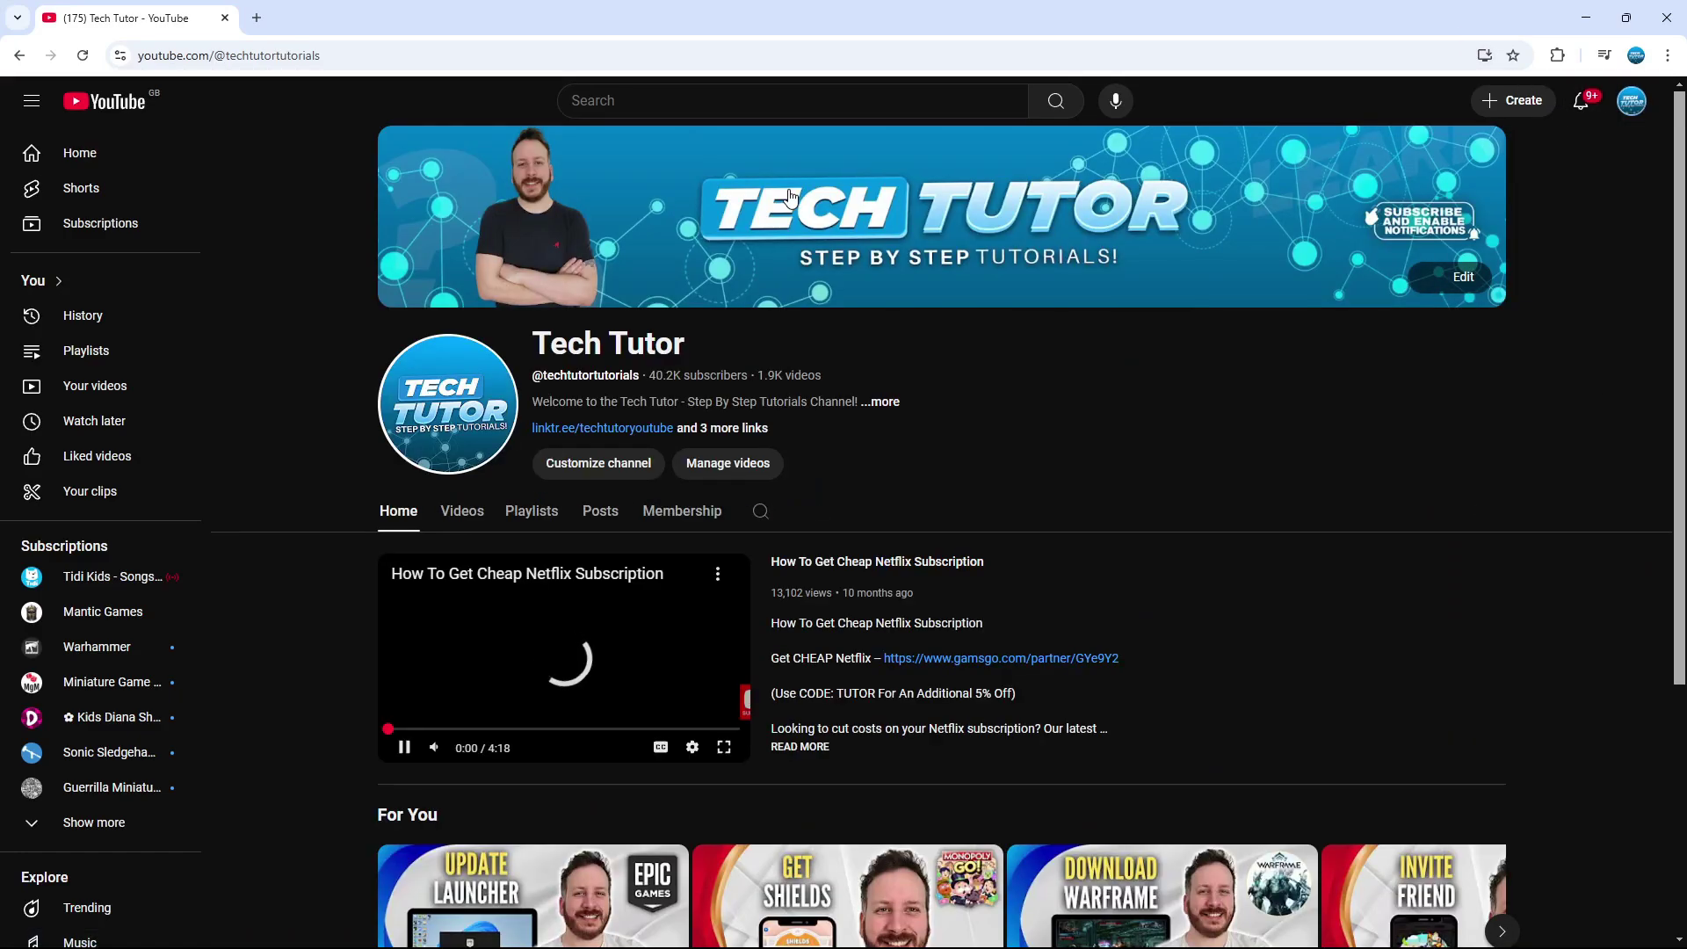
scroll(1441, 462, "down", 3)
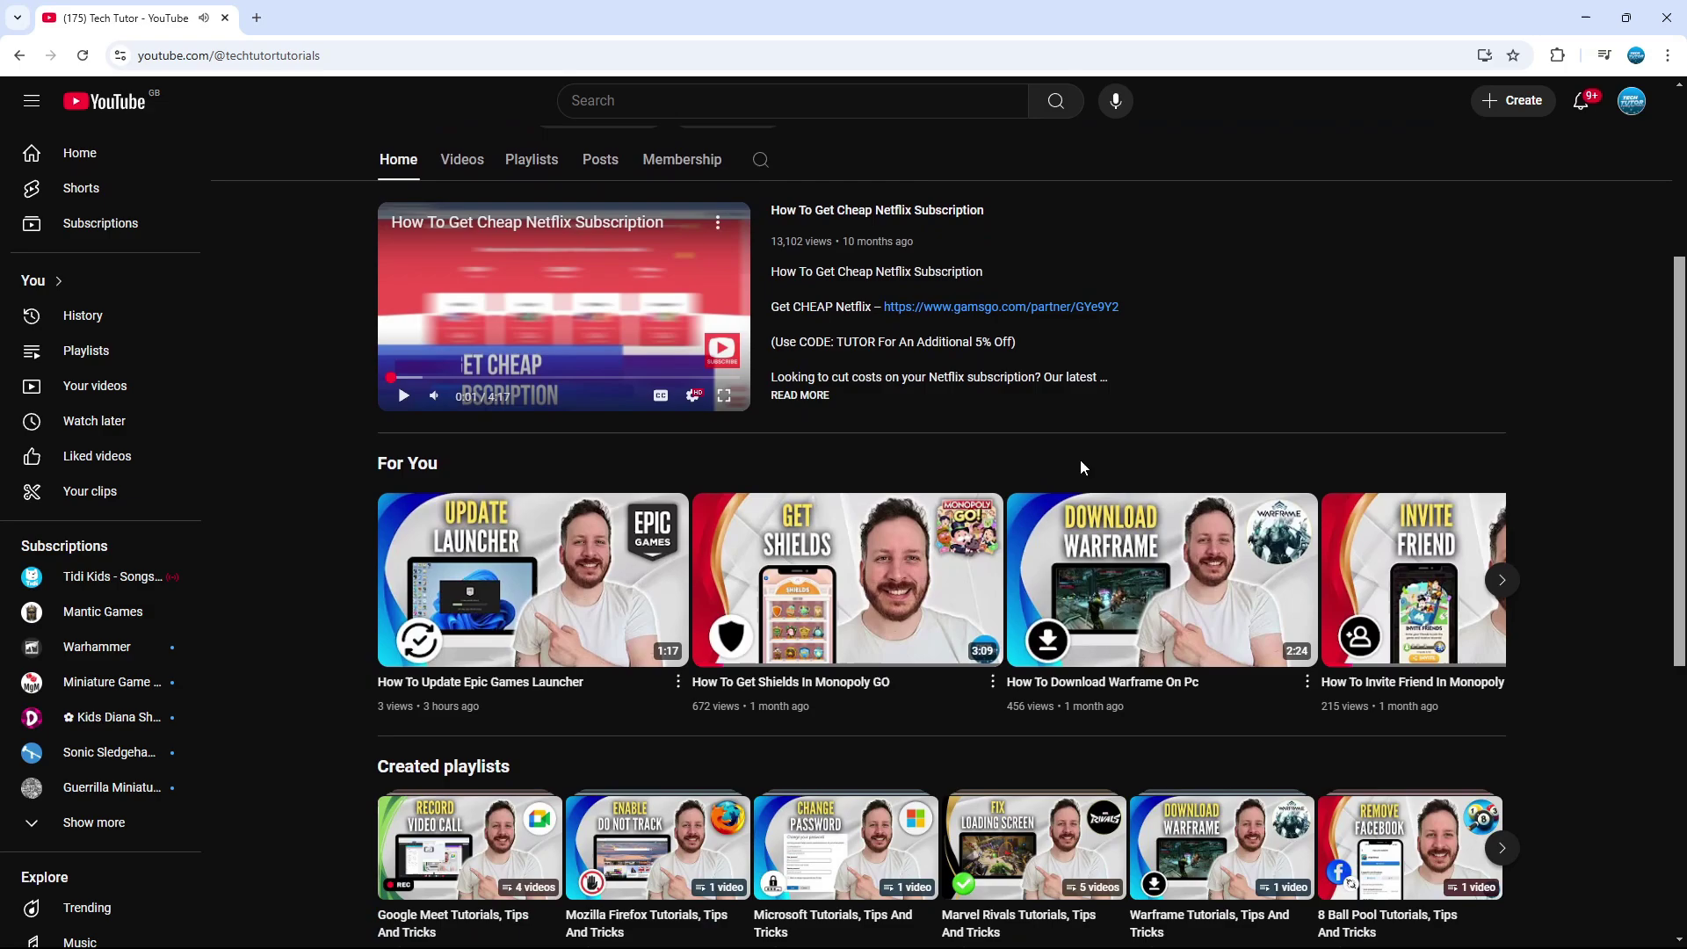
scroll(1051, 575, "down", 3)
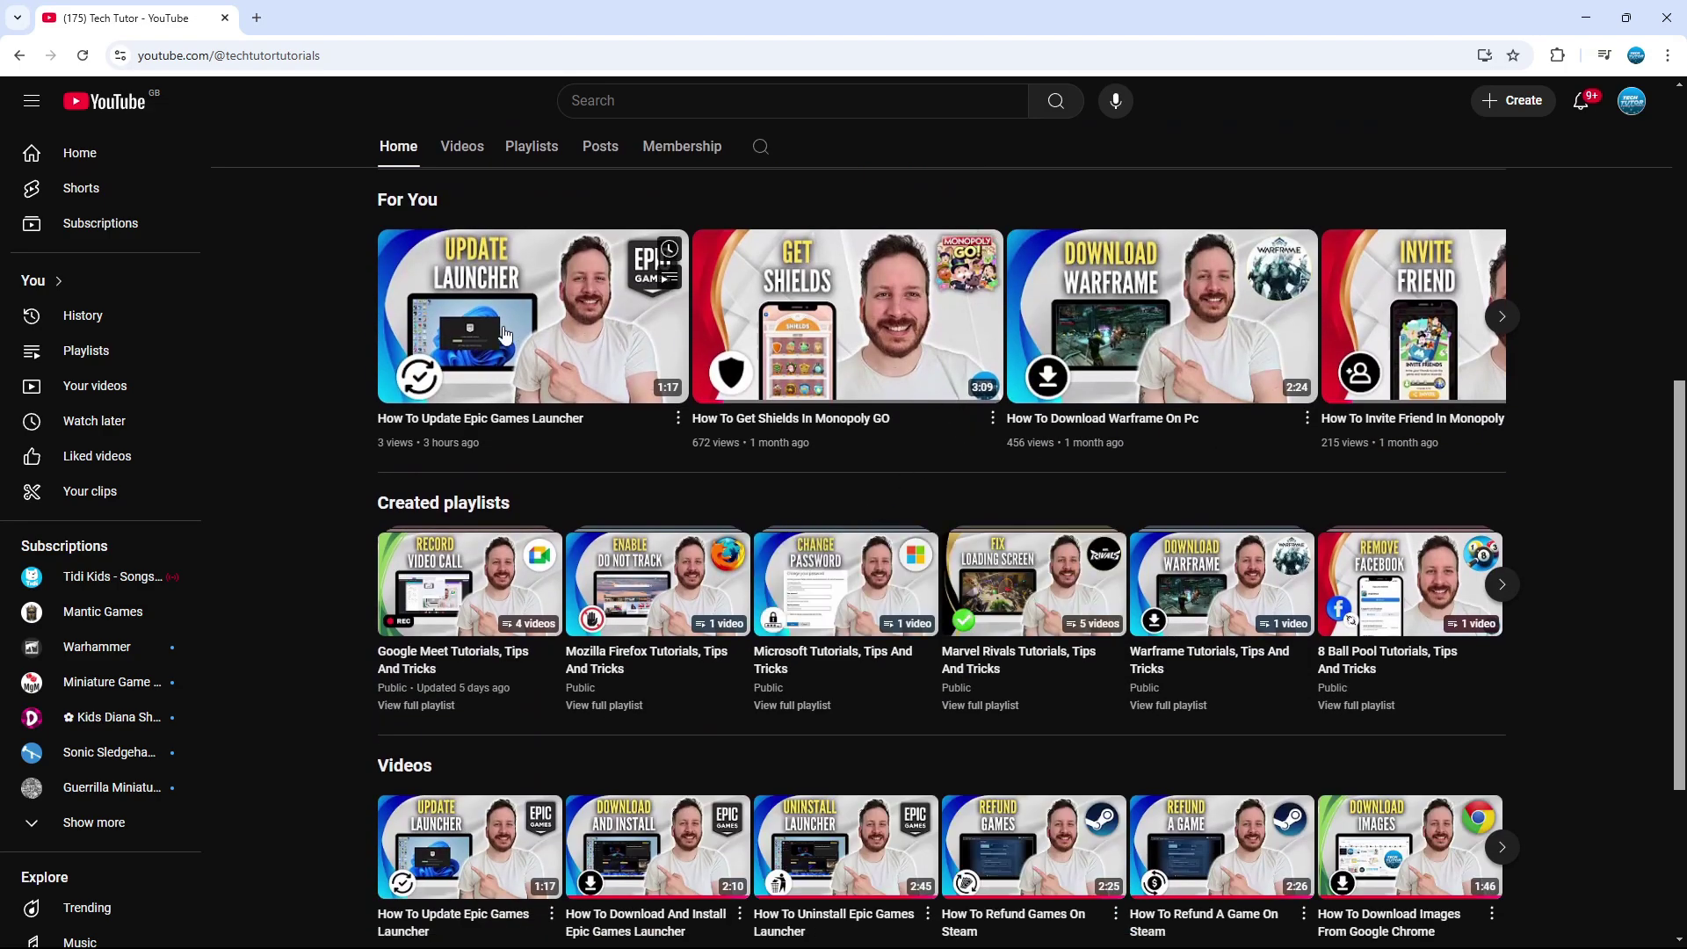
Open the 'How To Update Epic Games Launcher' video and pause its ad.
left_click(615, 337)
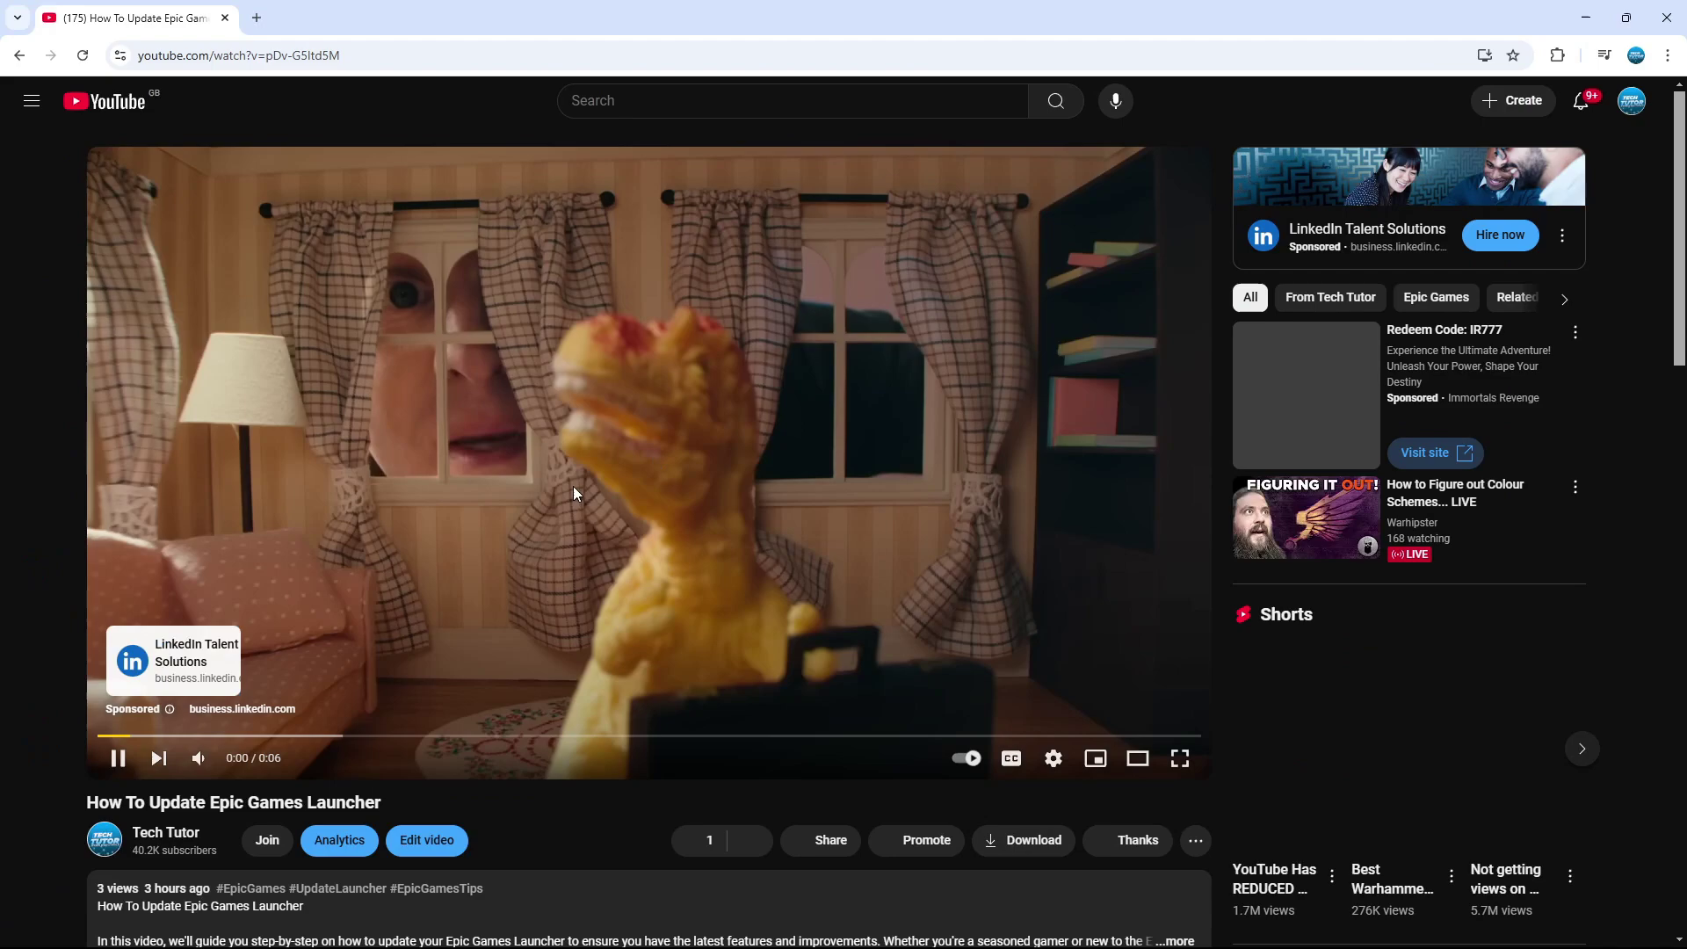
left_click(573, 487)
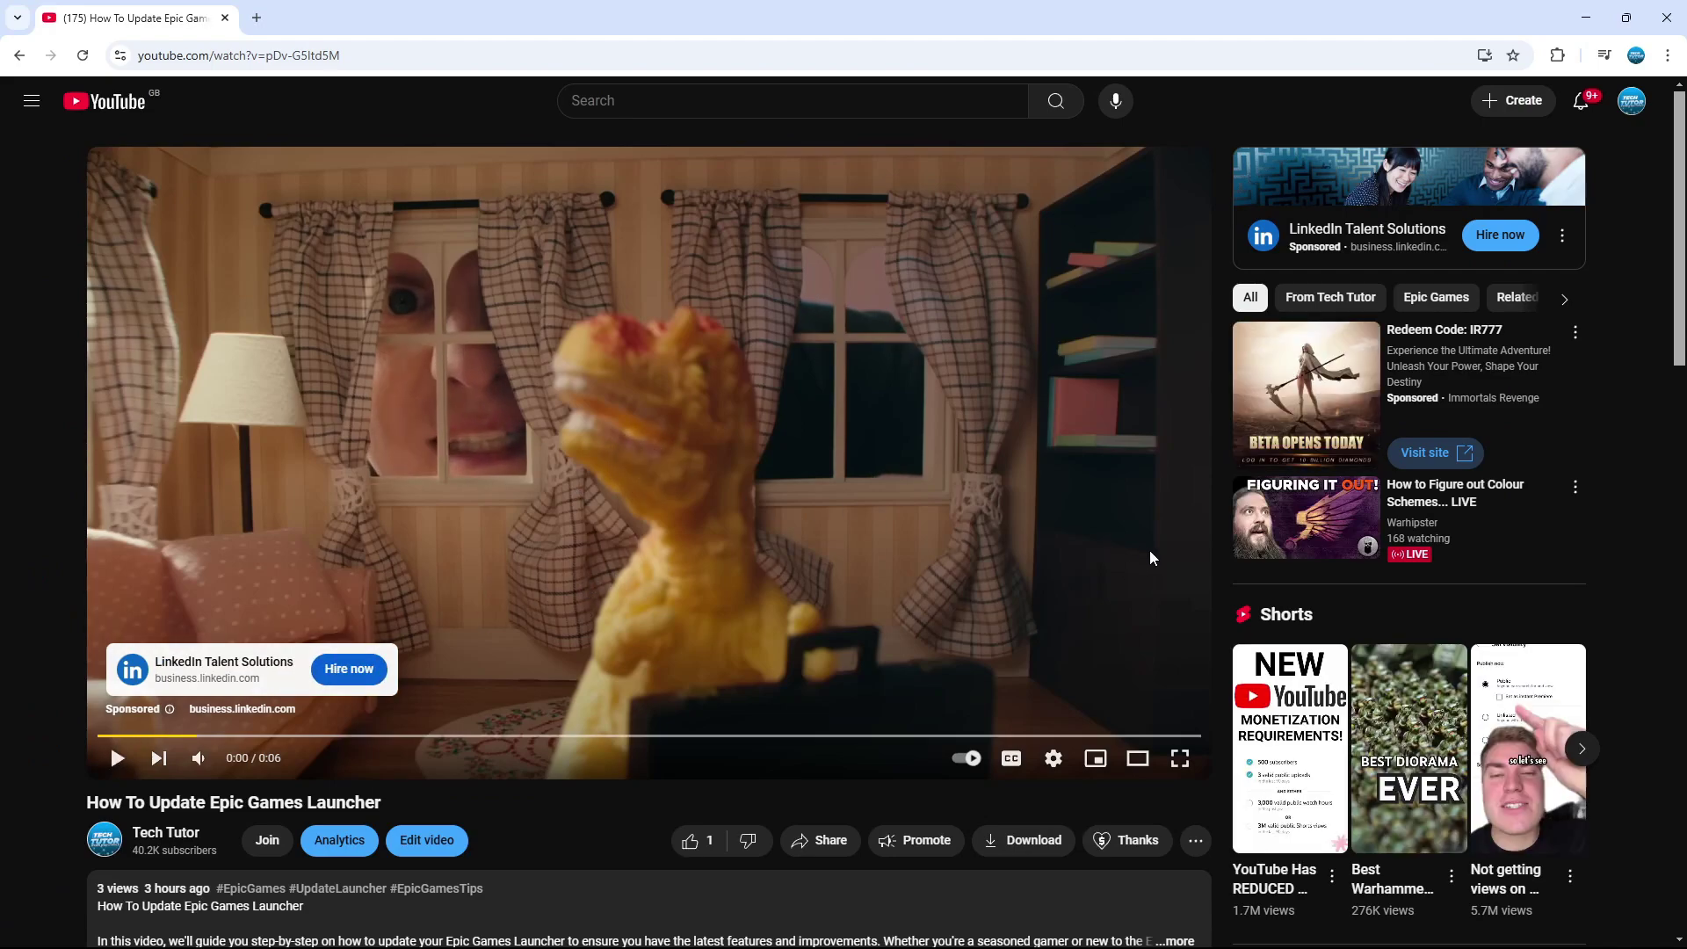
scroll(657, 646, "down", 1)
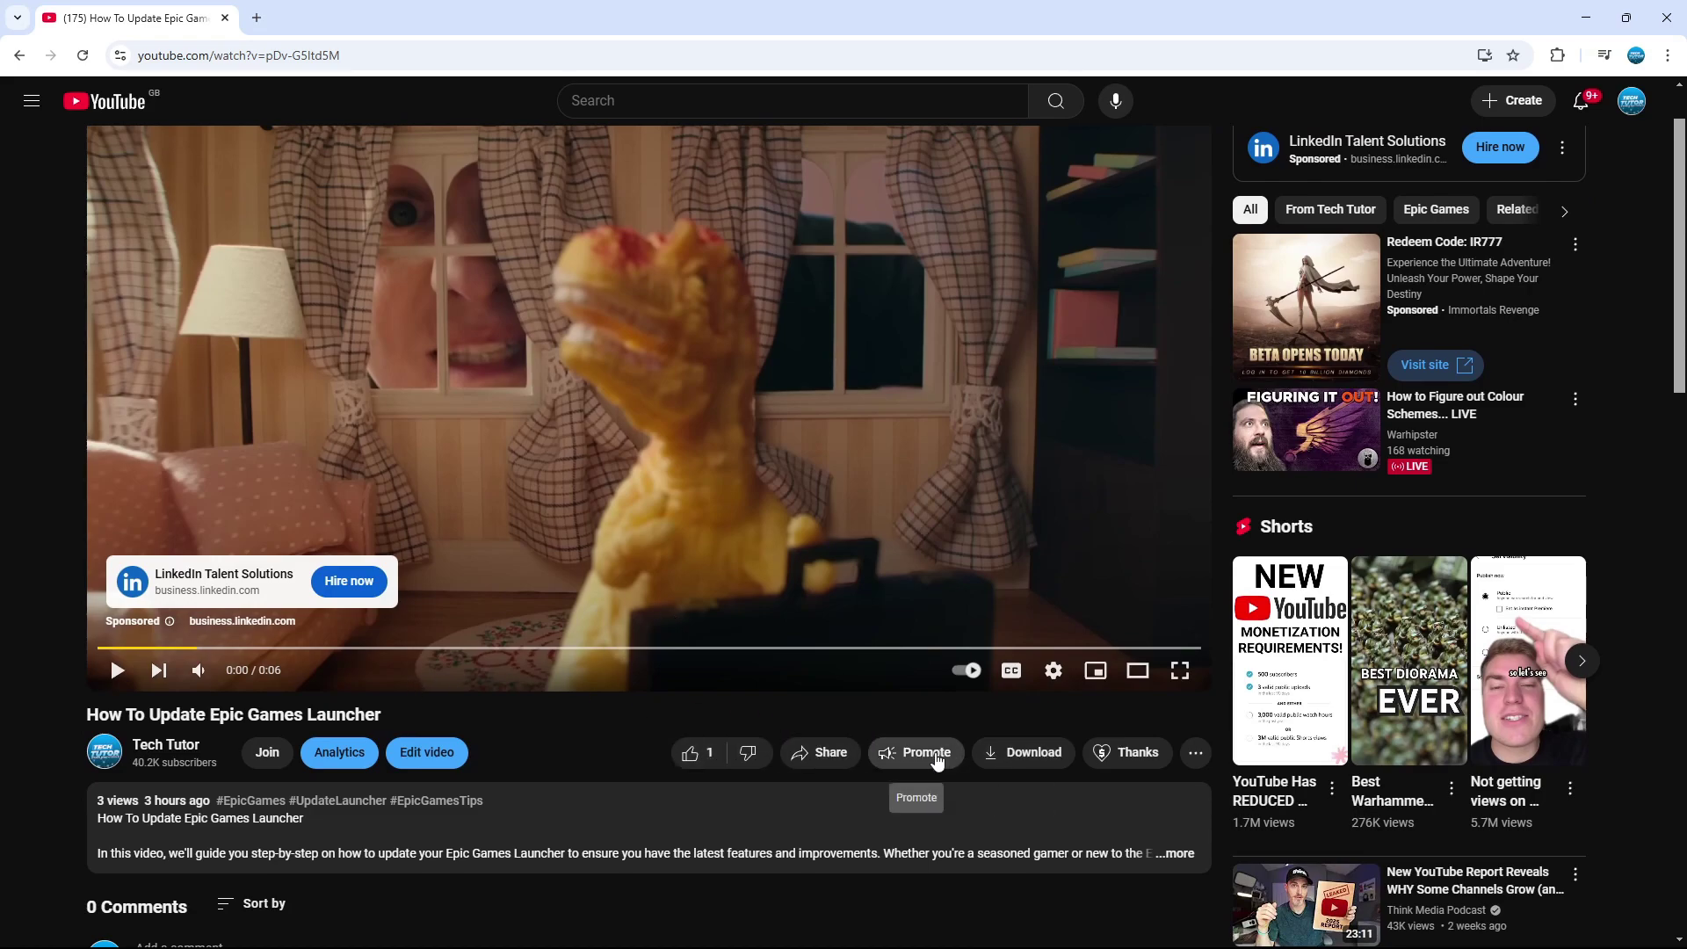
Open the video's extra actions list, then dismiss it.
left_click(1197, 754)
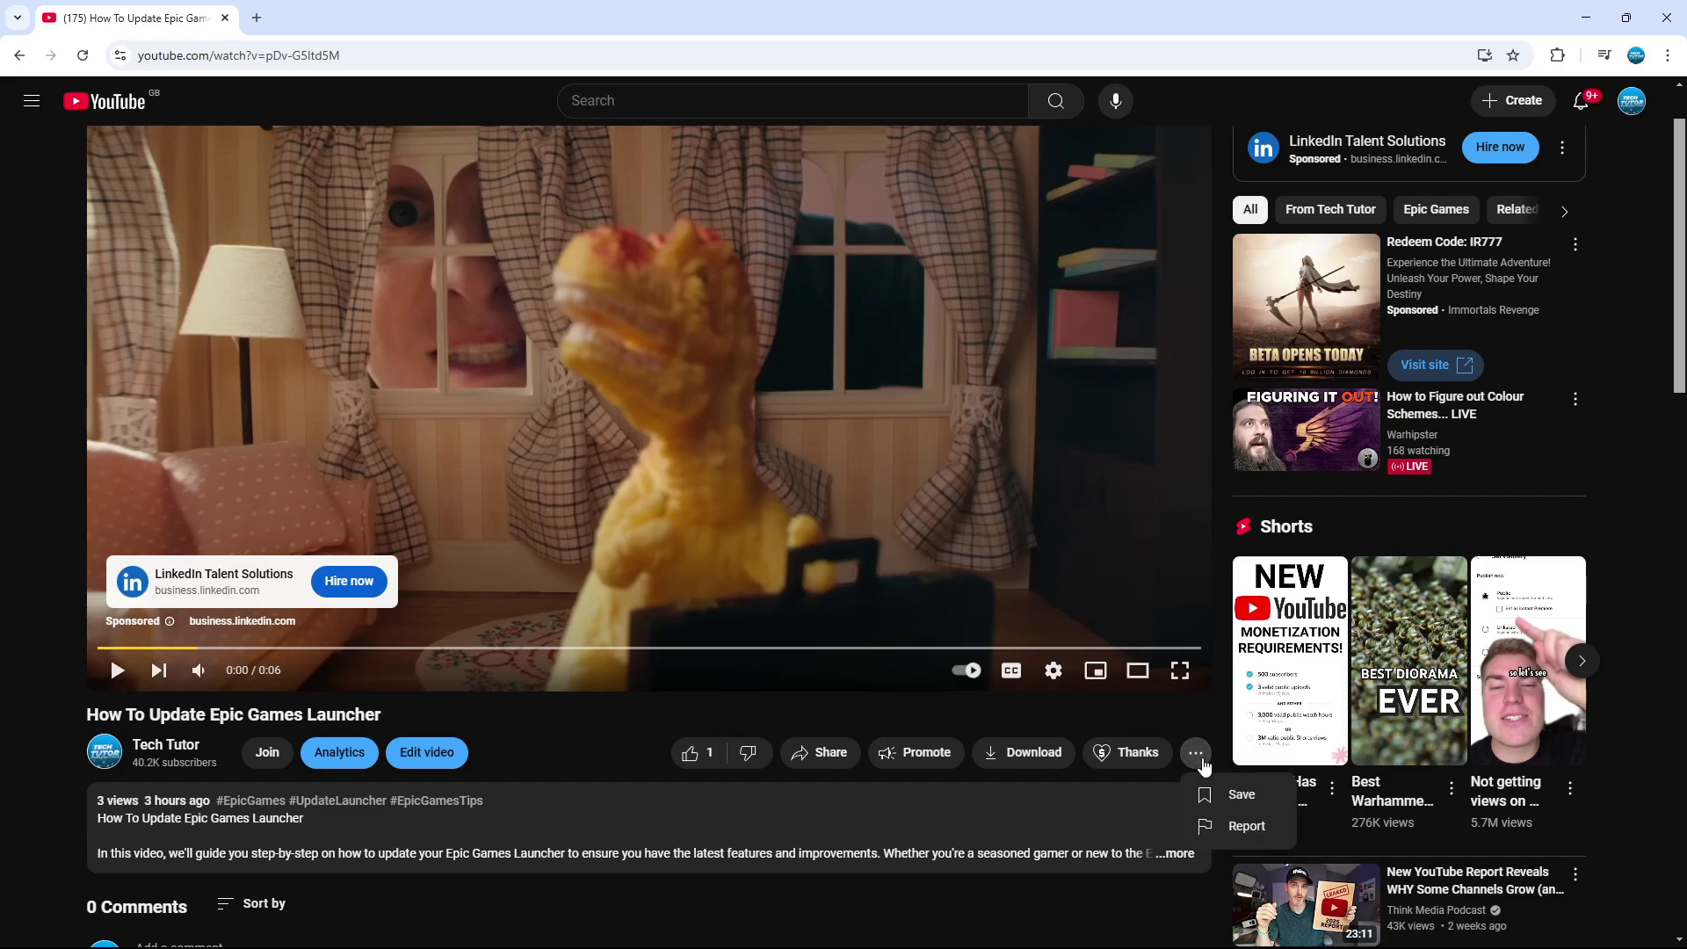
scroll(1205, 767, "down", 1)
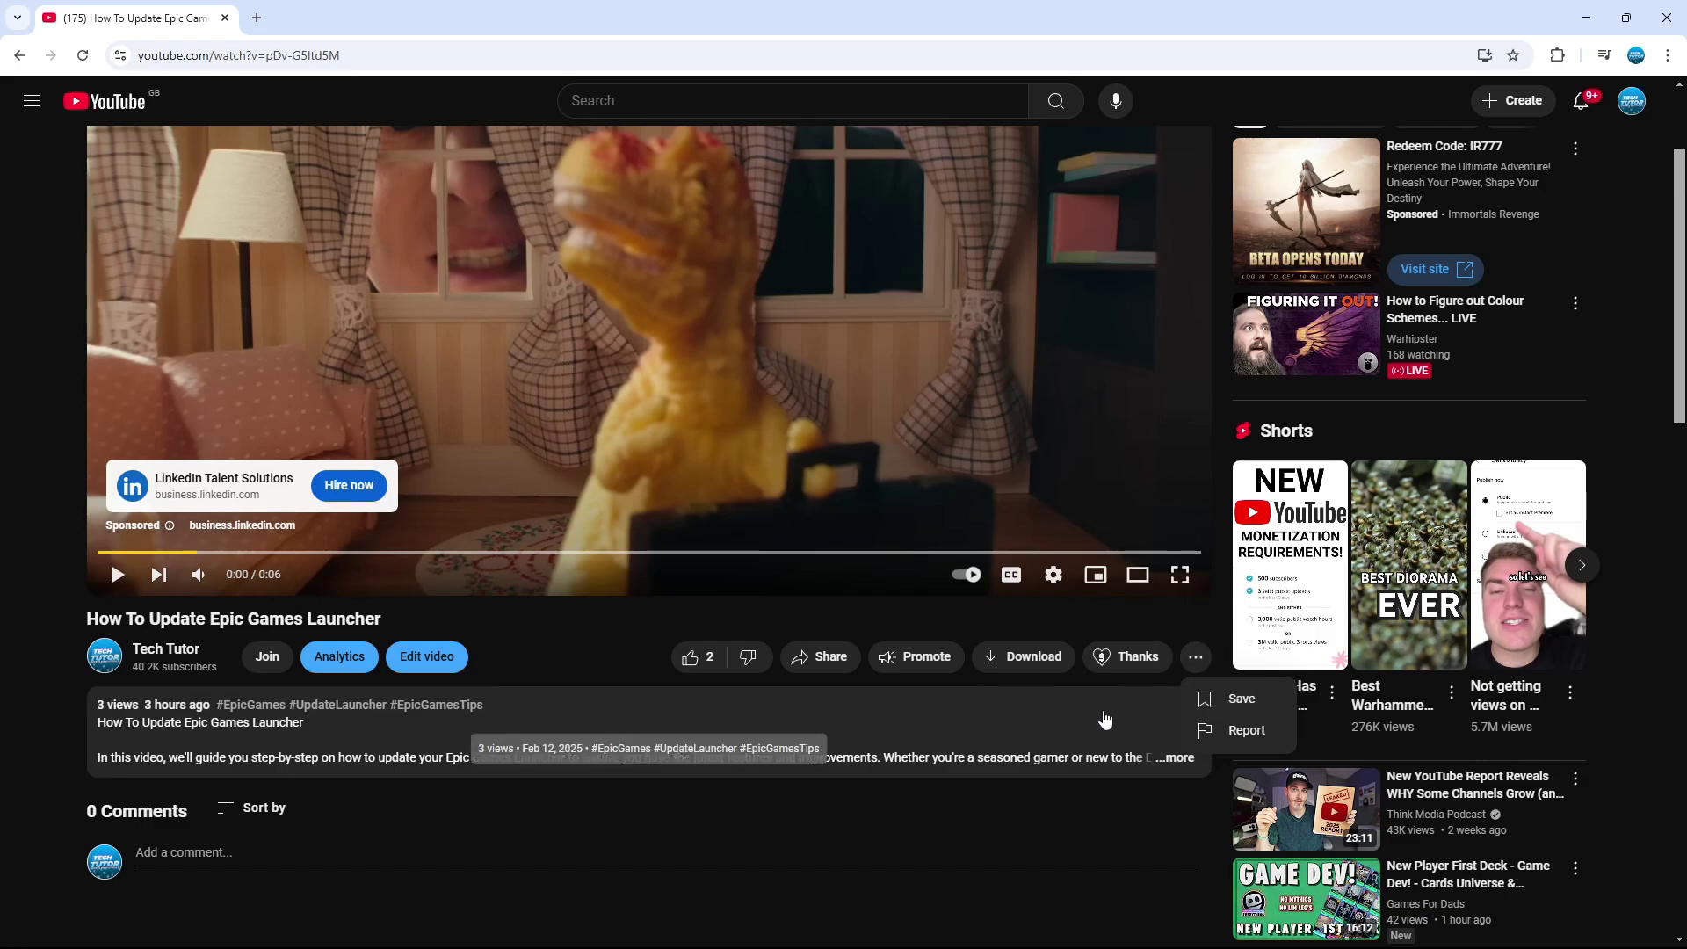
left_click(560, 648)
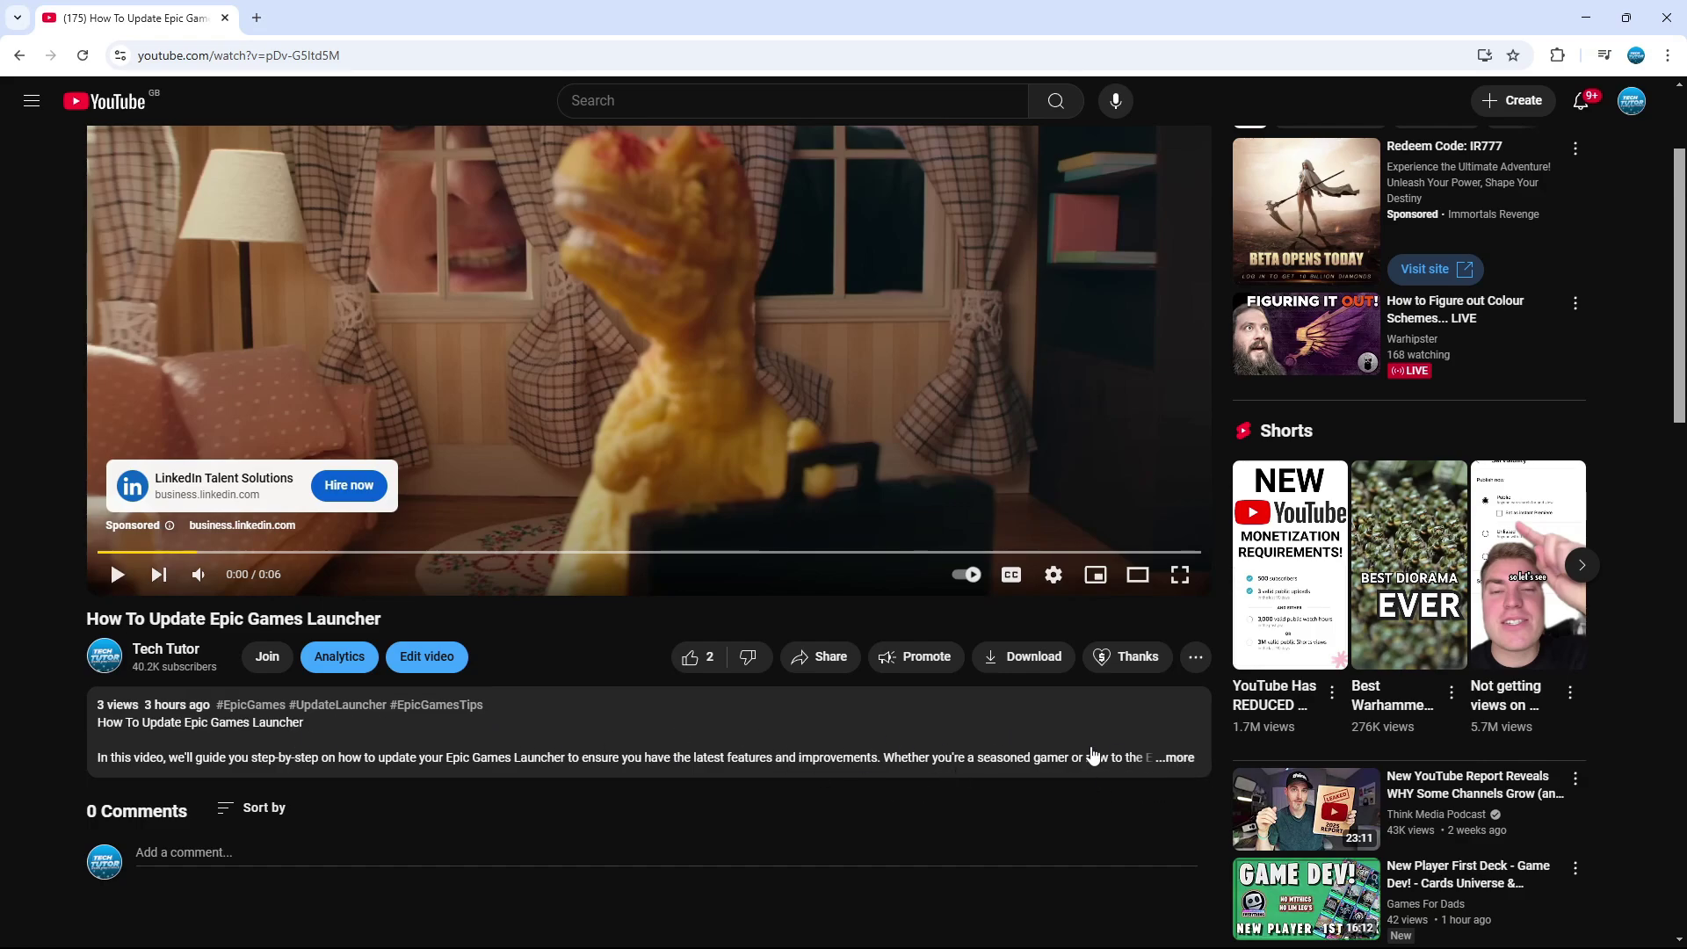
Expand the full video description and scroll down to its Transcript section.
left_click(1179, 759)
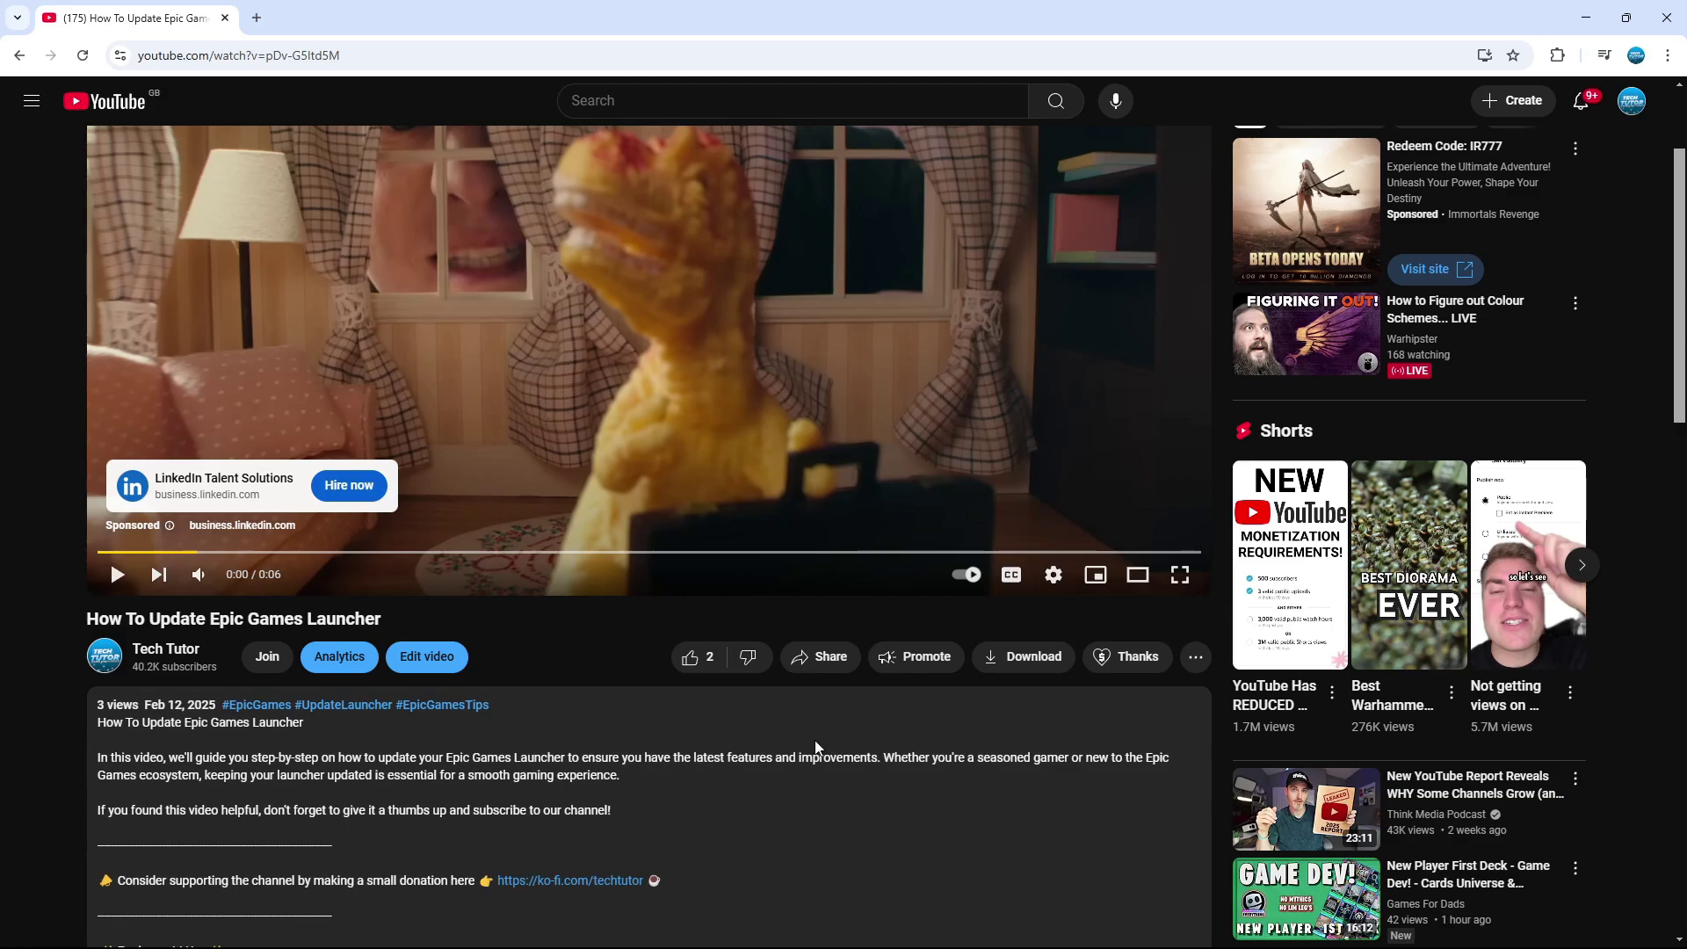
scroll(812, 731, "down", 10)
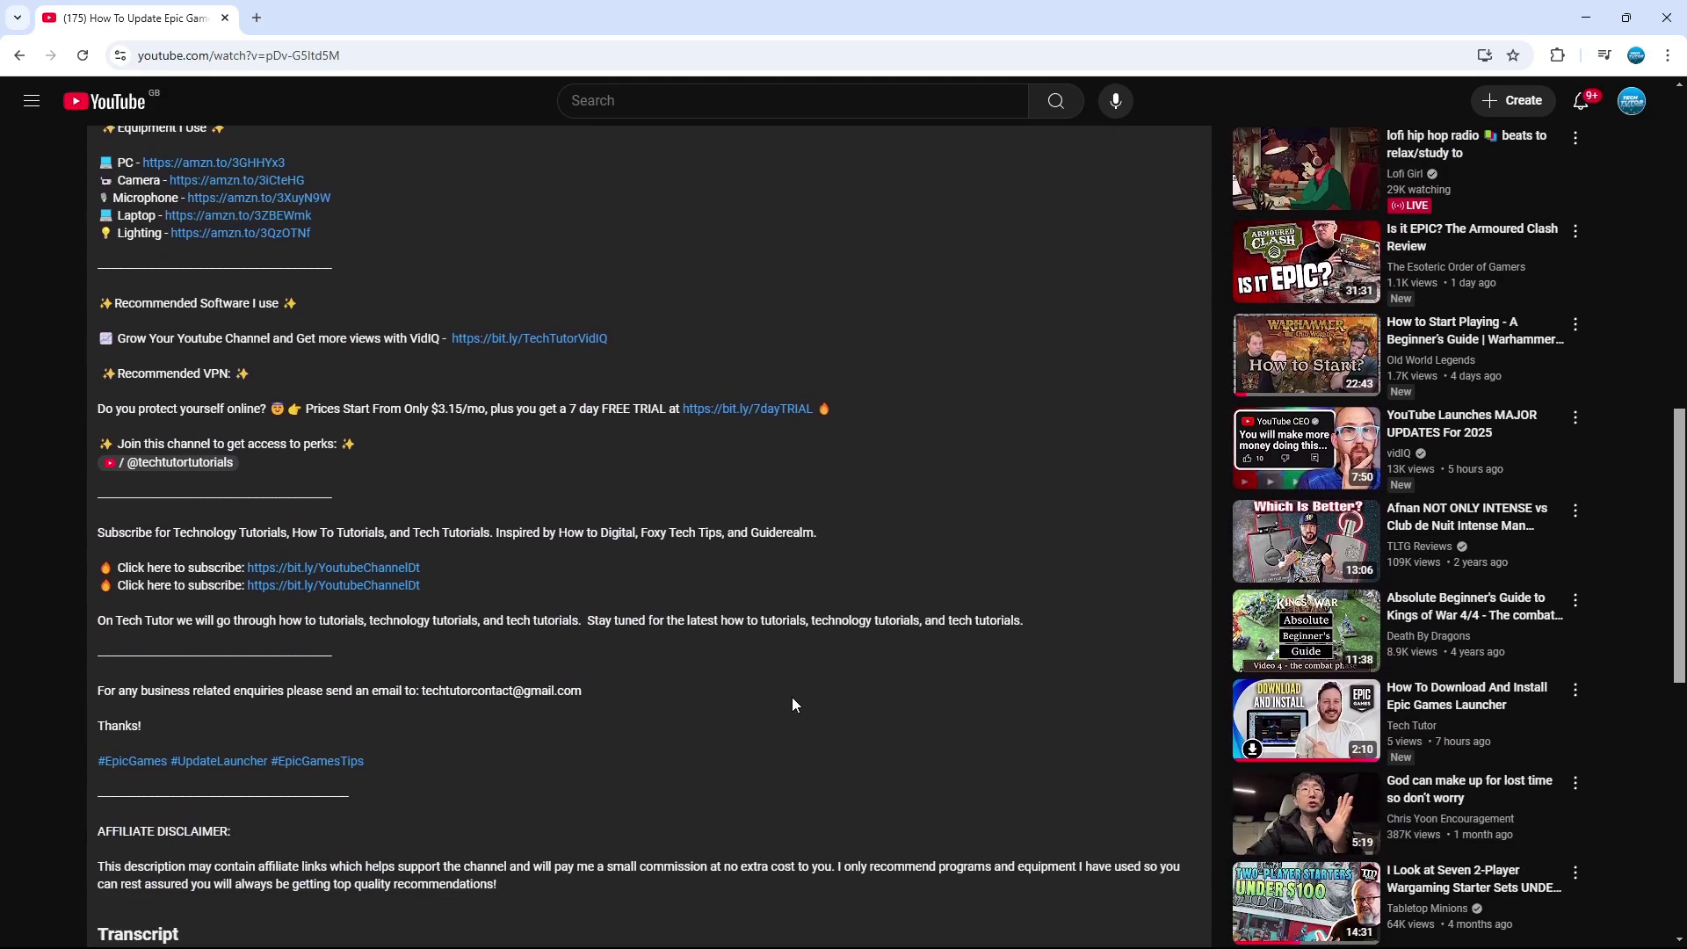
scroll(793, 698, "down", 4)
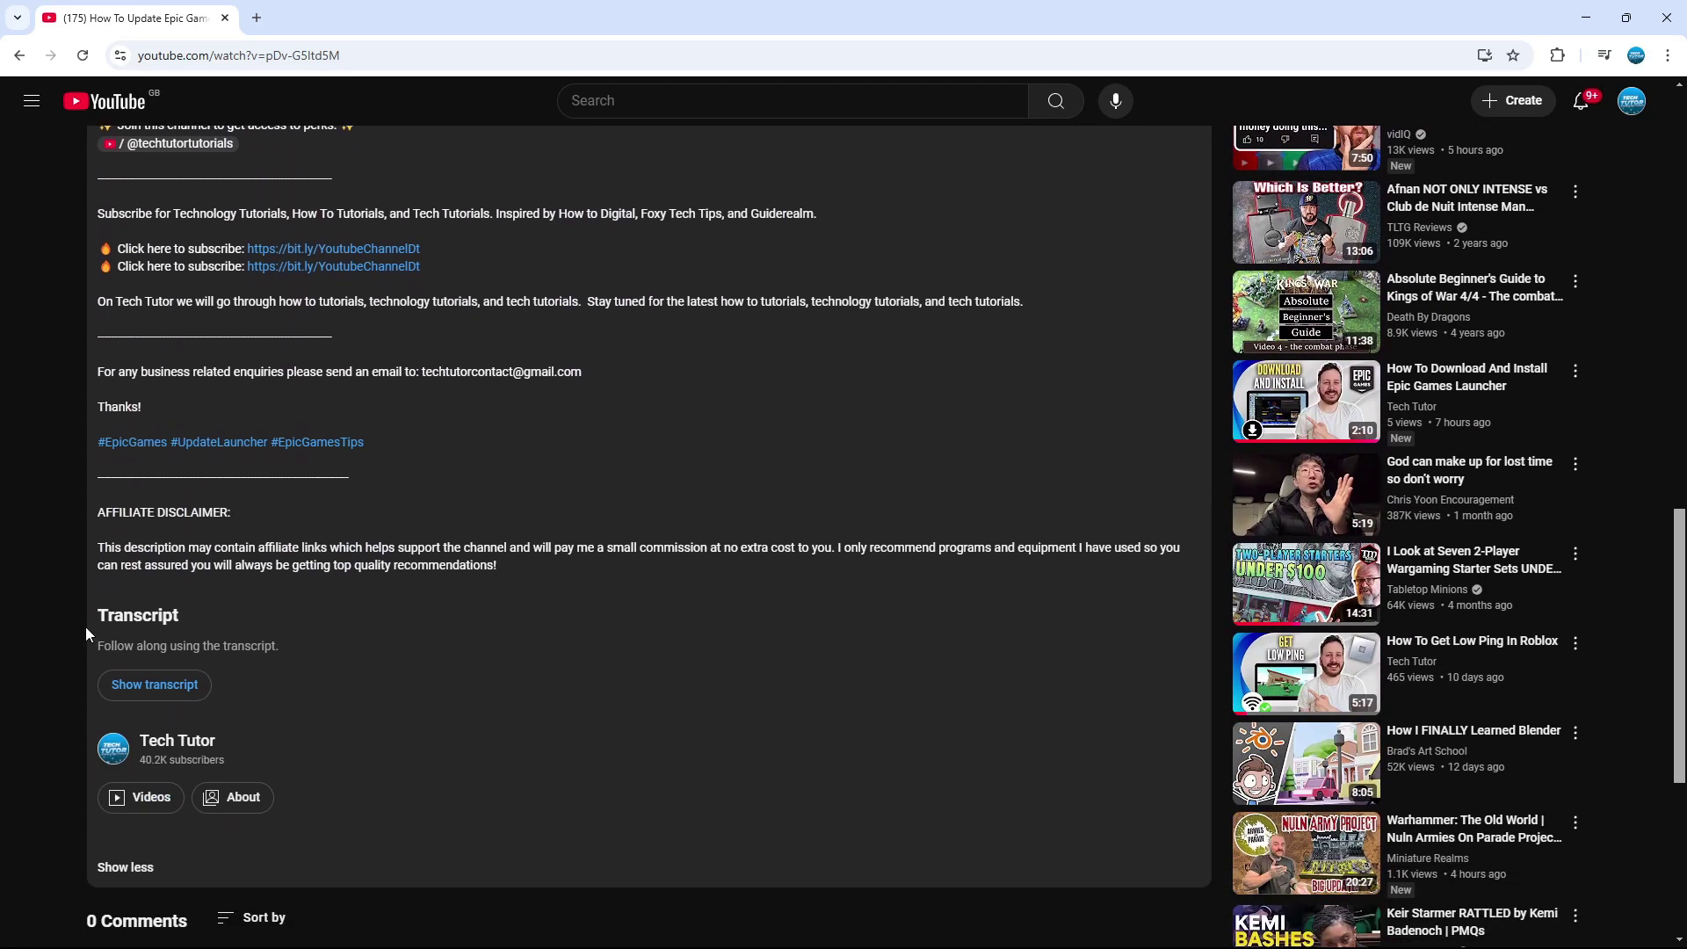
left_click_drag(91, 612, 279, 652)
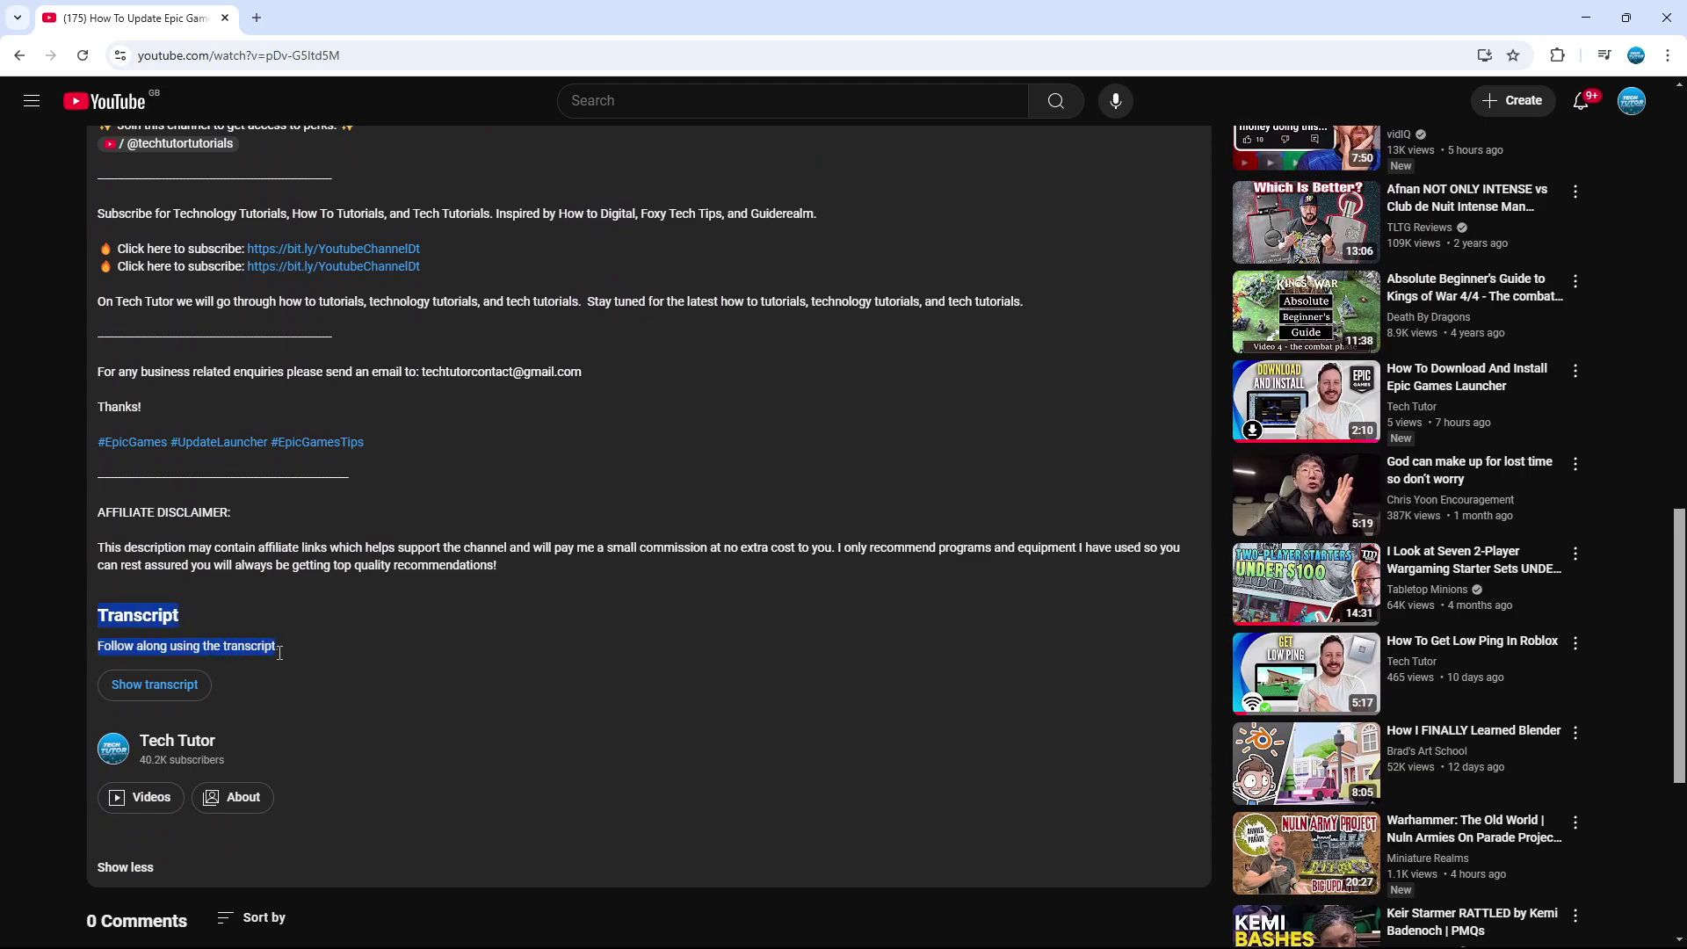
left_click(297, 658)
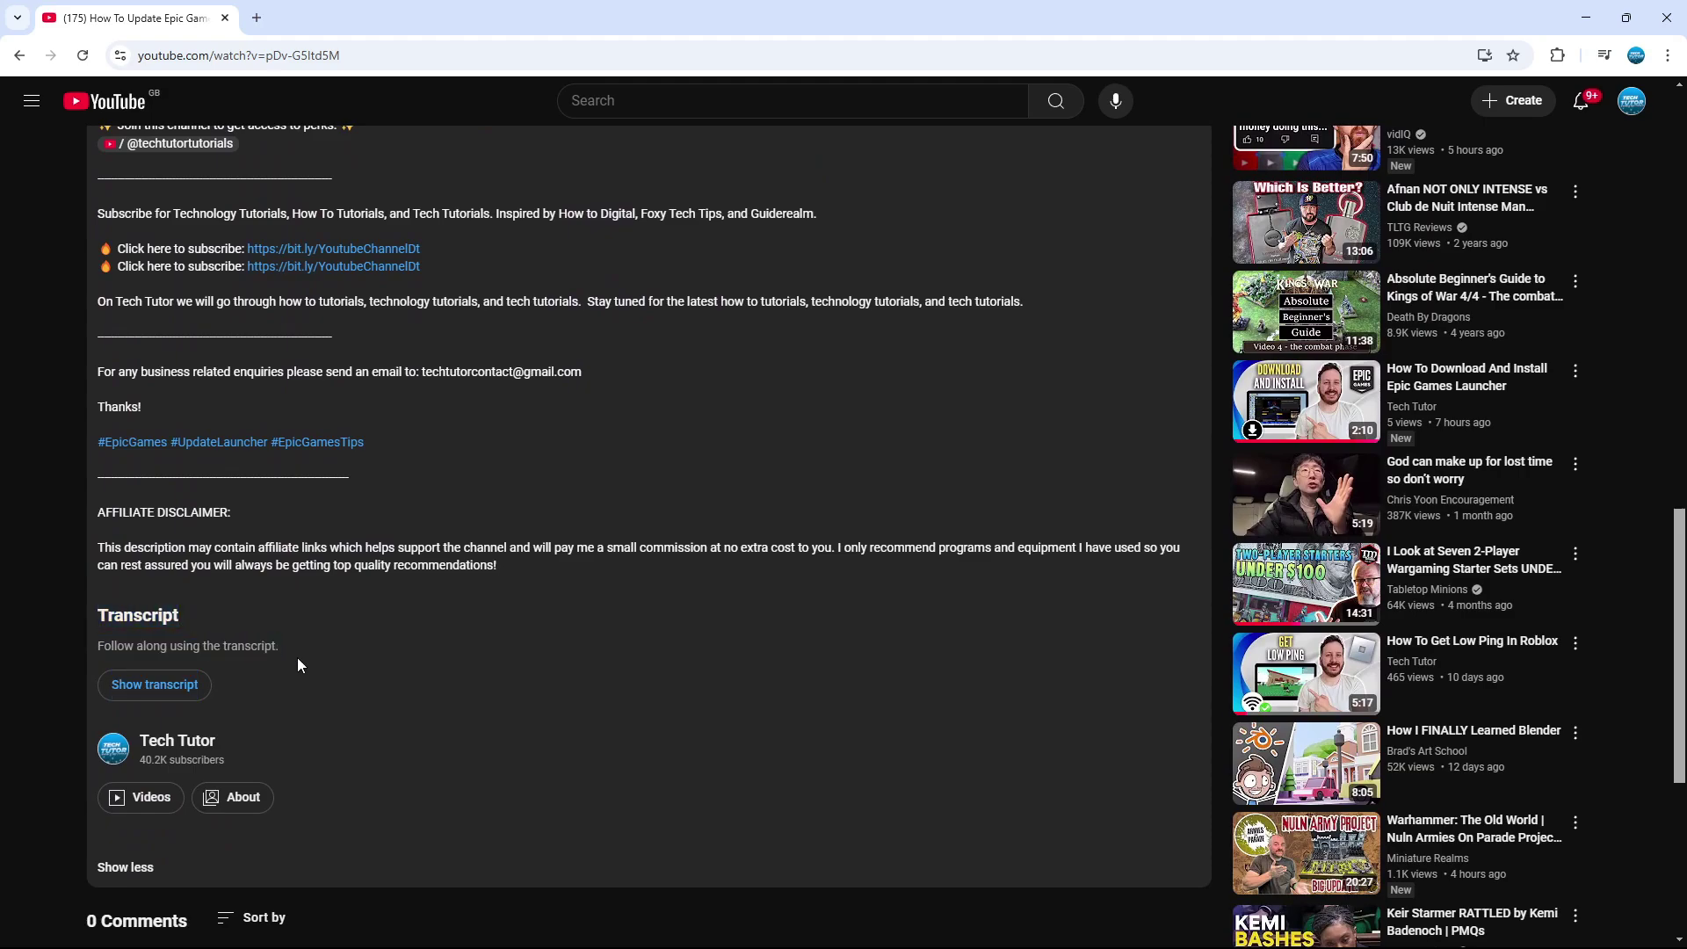
left_click(186, 695)
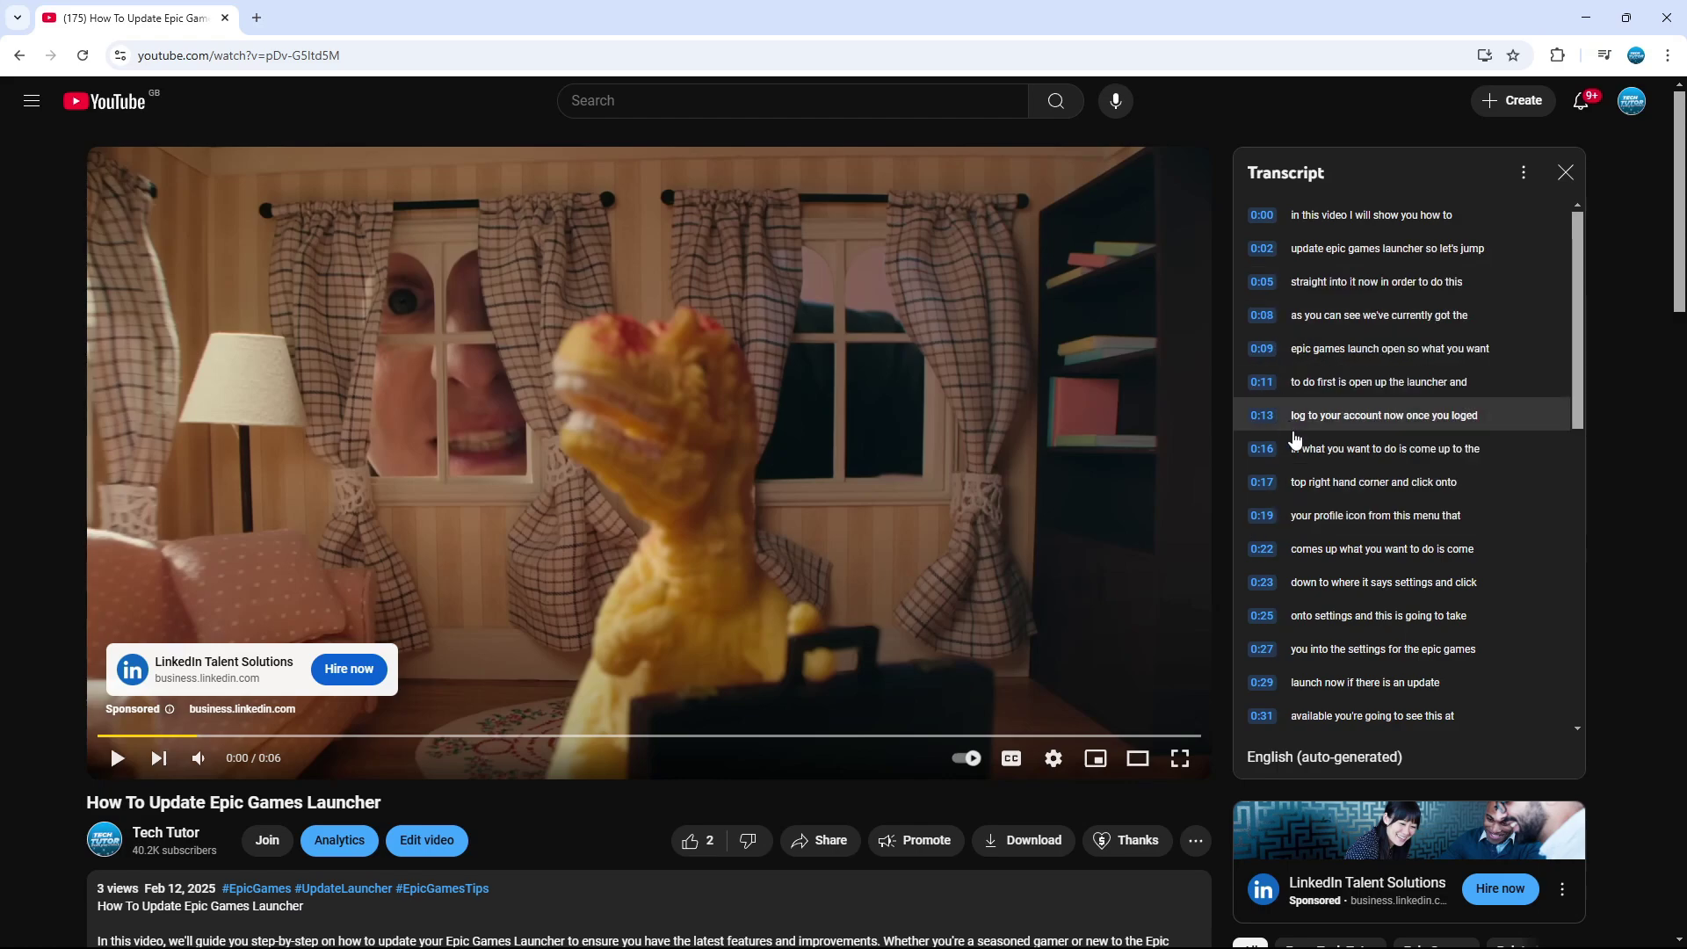
scroll(1275, 527, "down", 1)
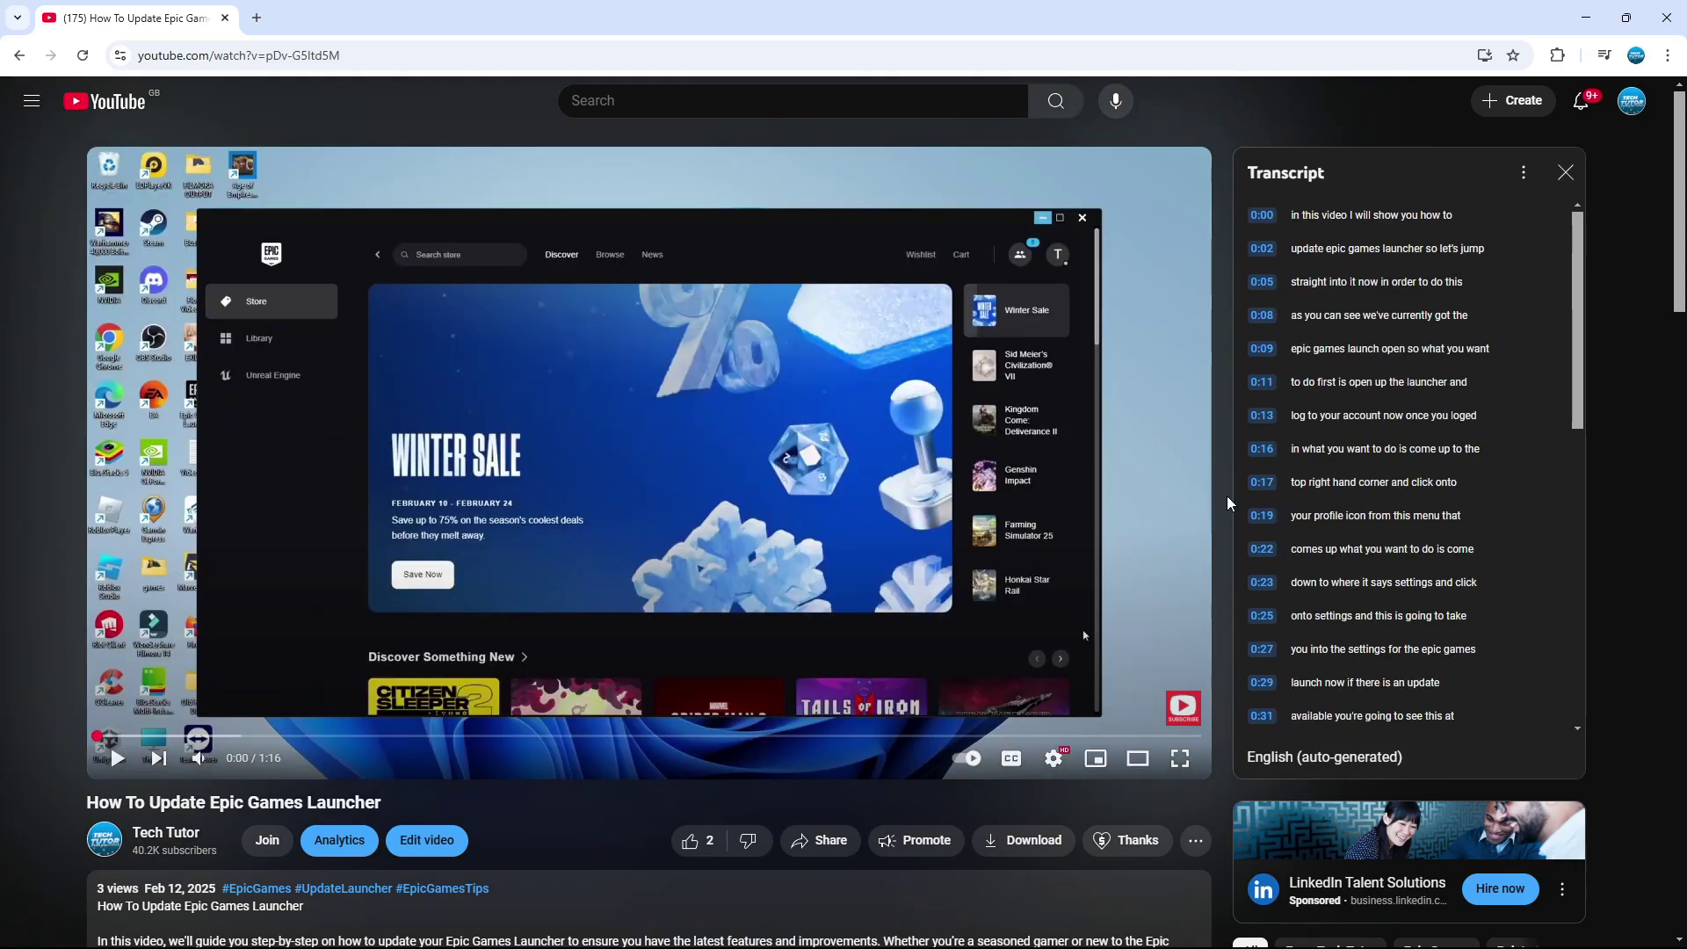
left_click(1261, 584)
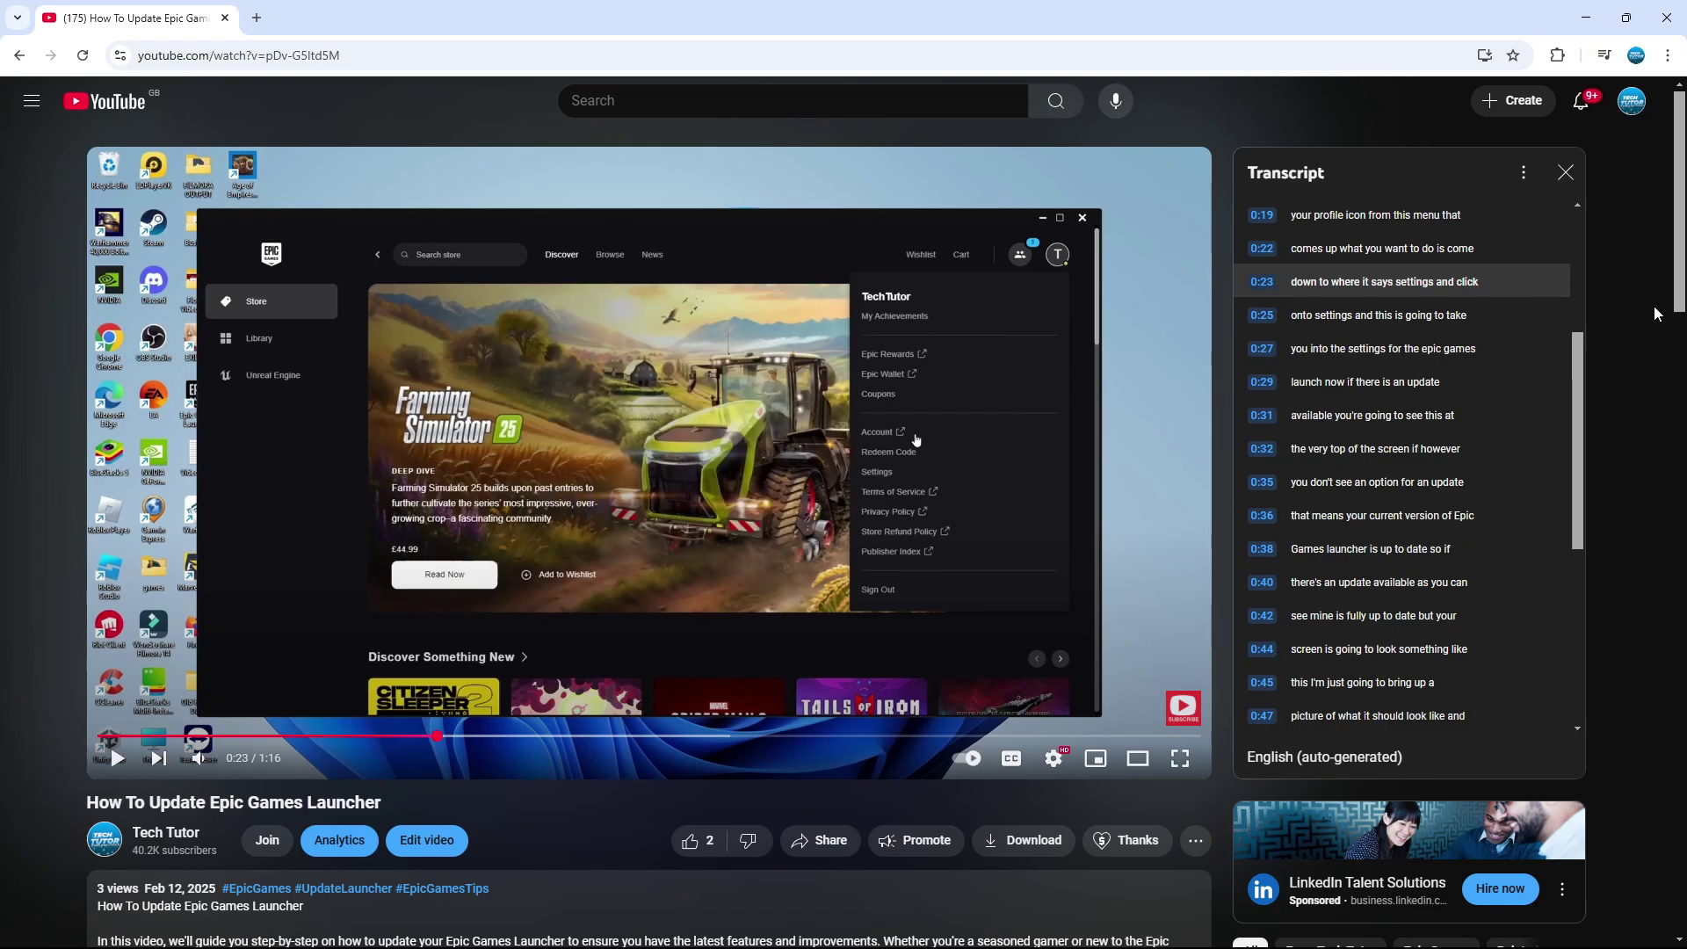
Search the page for 'EPIC GAMES', then seek the video to the 0:27 transcript line.
key("ctrl+f")
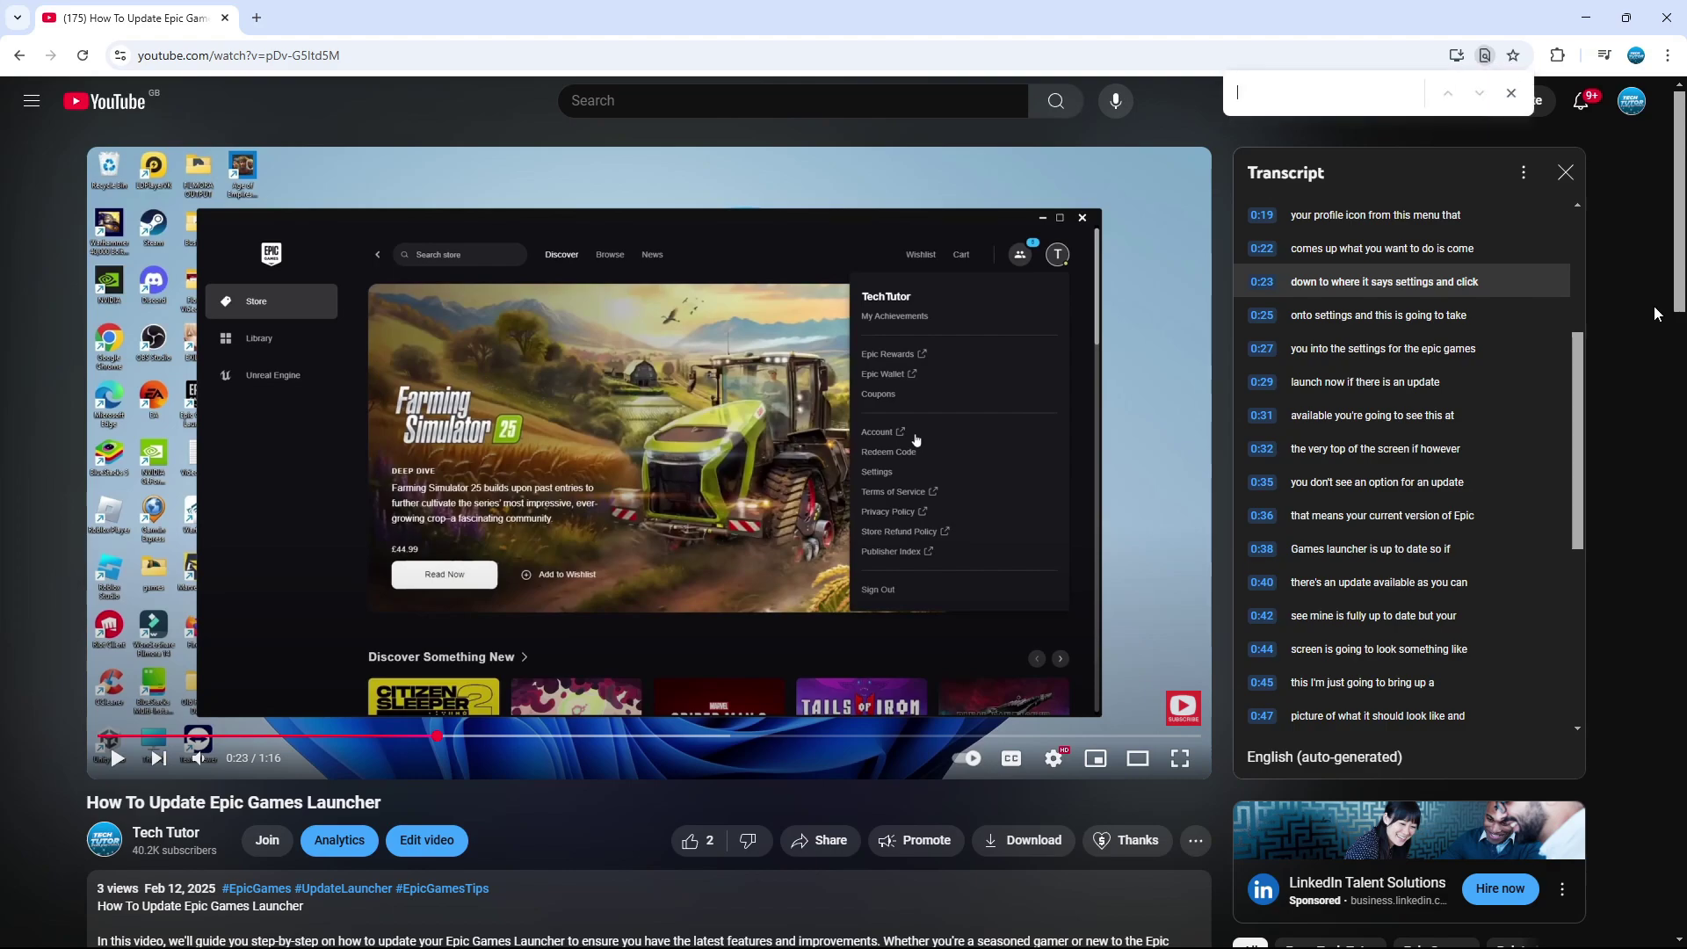
type("EPIC GAMES")
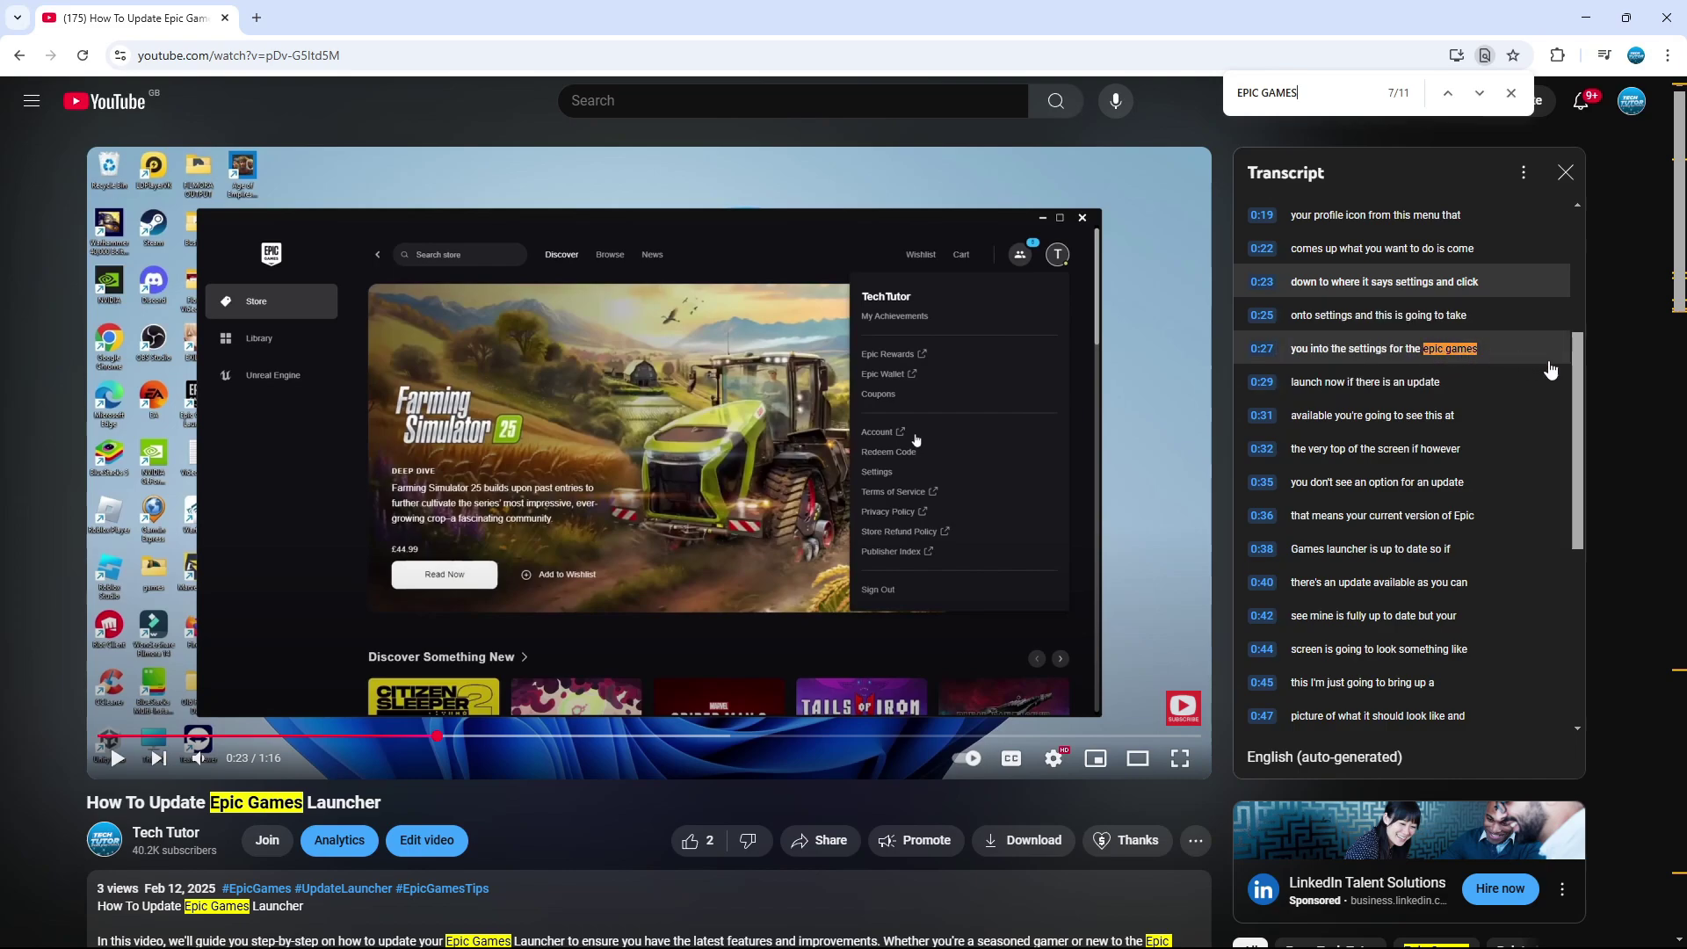
left_click(1459, 352)
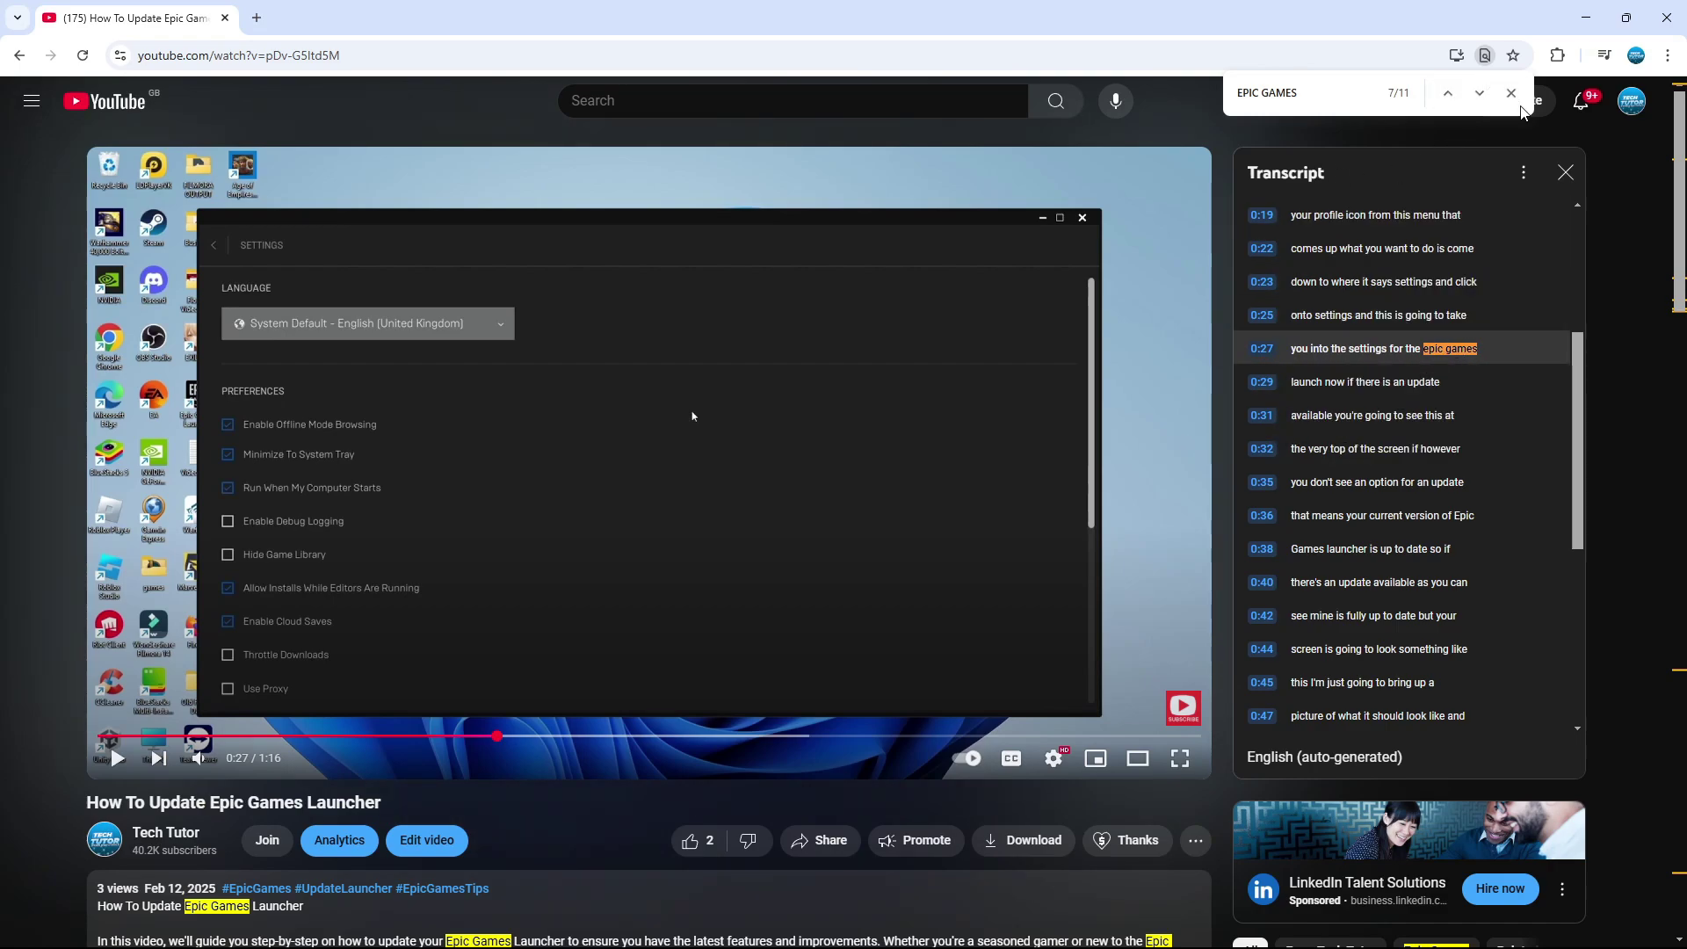
Close the page search, toggle transcript timestamps off, and scroll the transcript to its first line.
left_click(1512, 93)
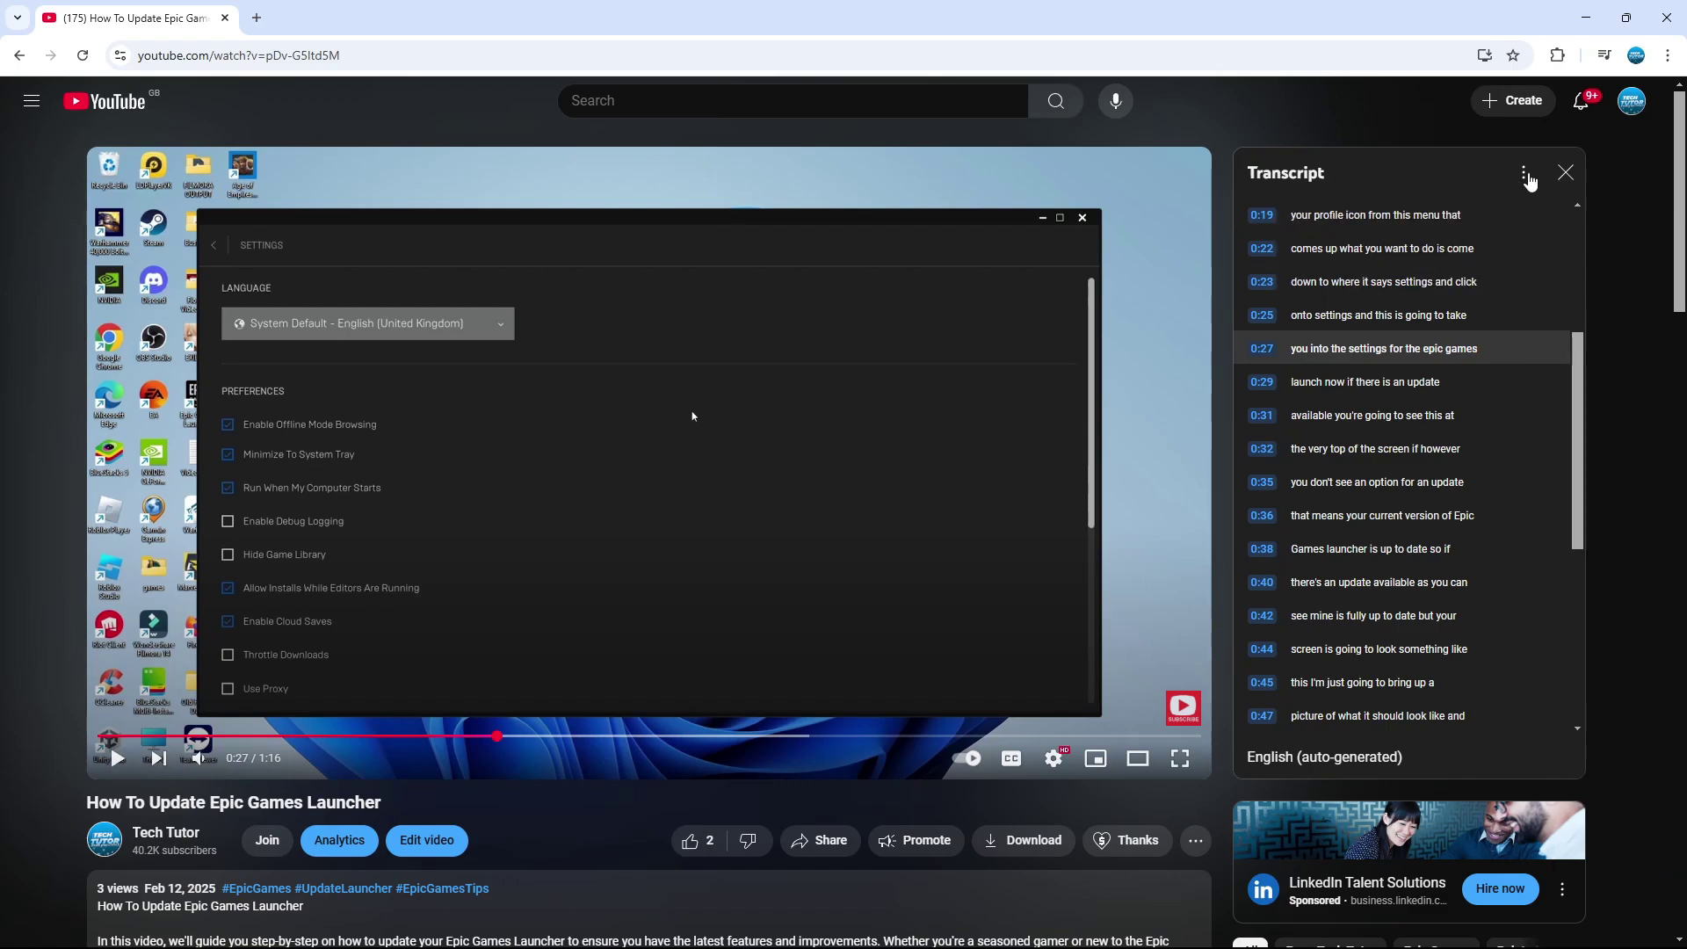
left_click(1524, 179)
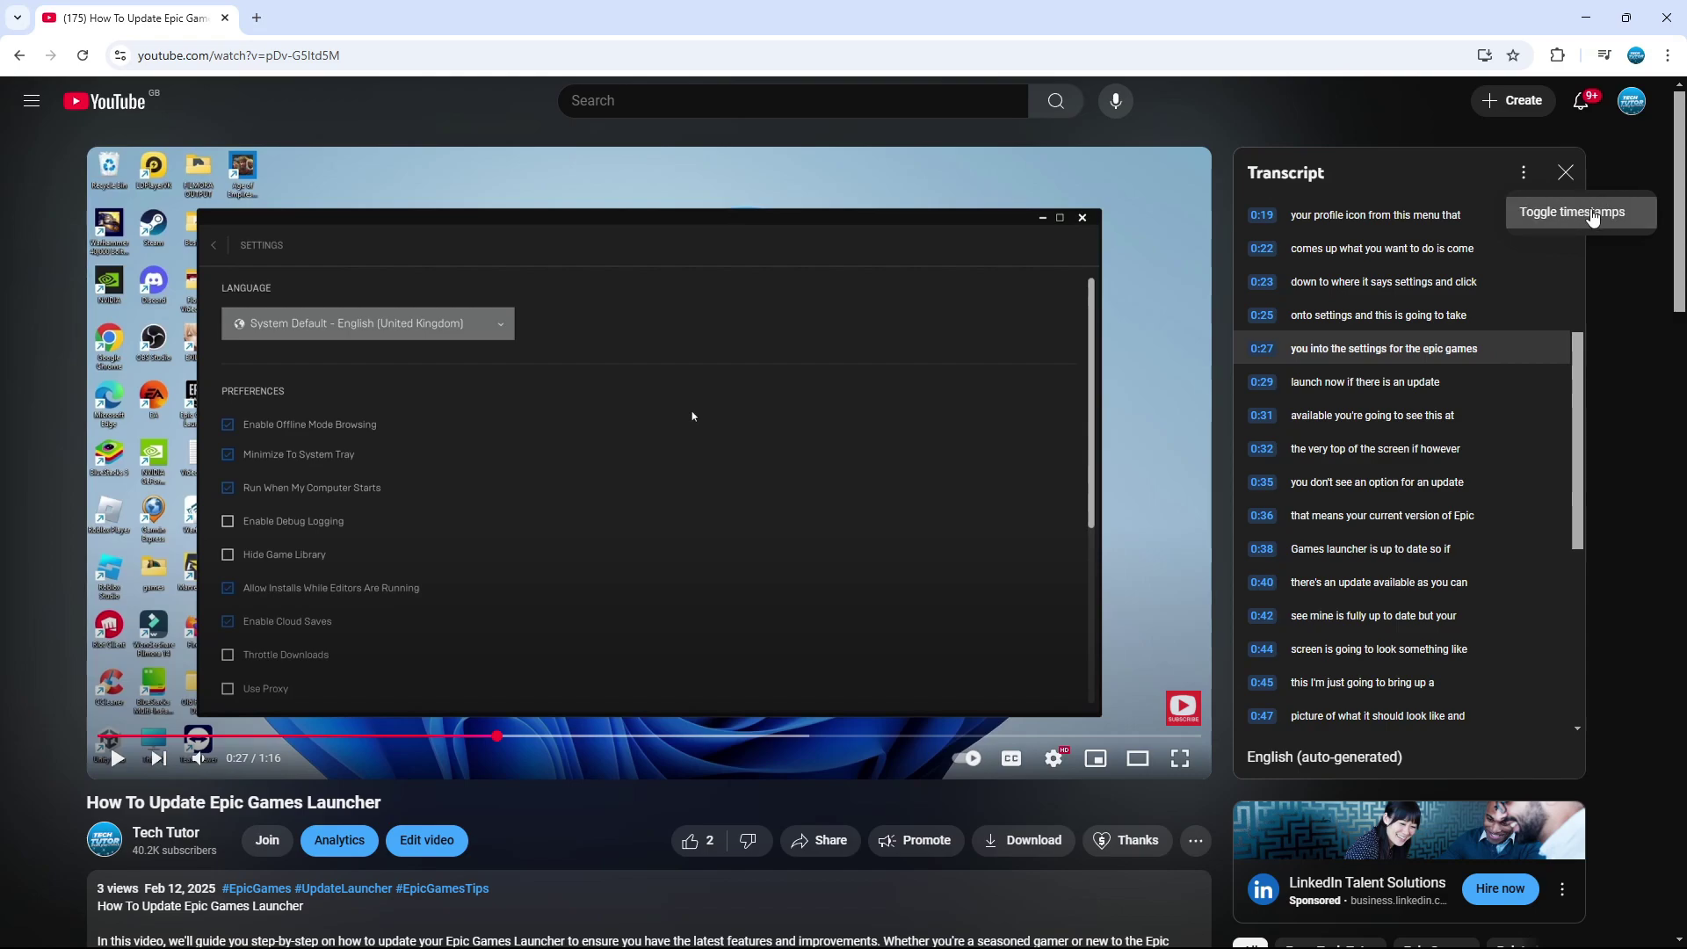
left_click(1594, 217)
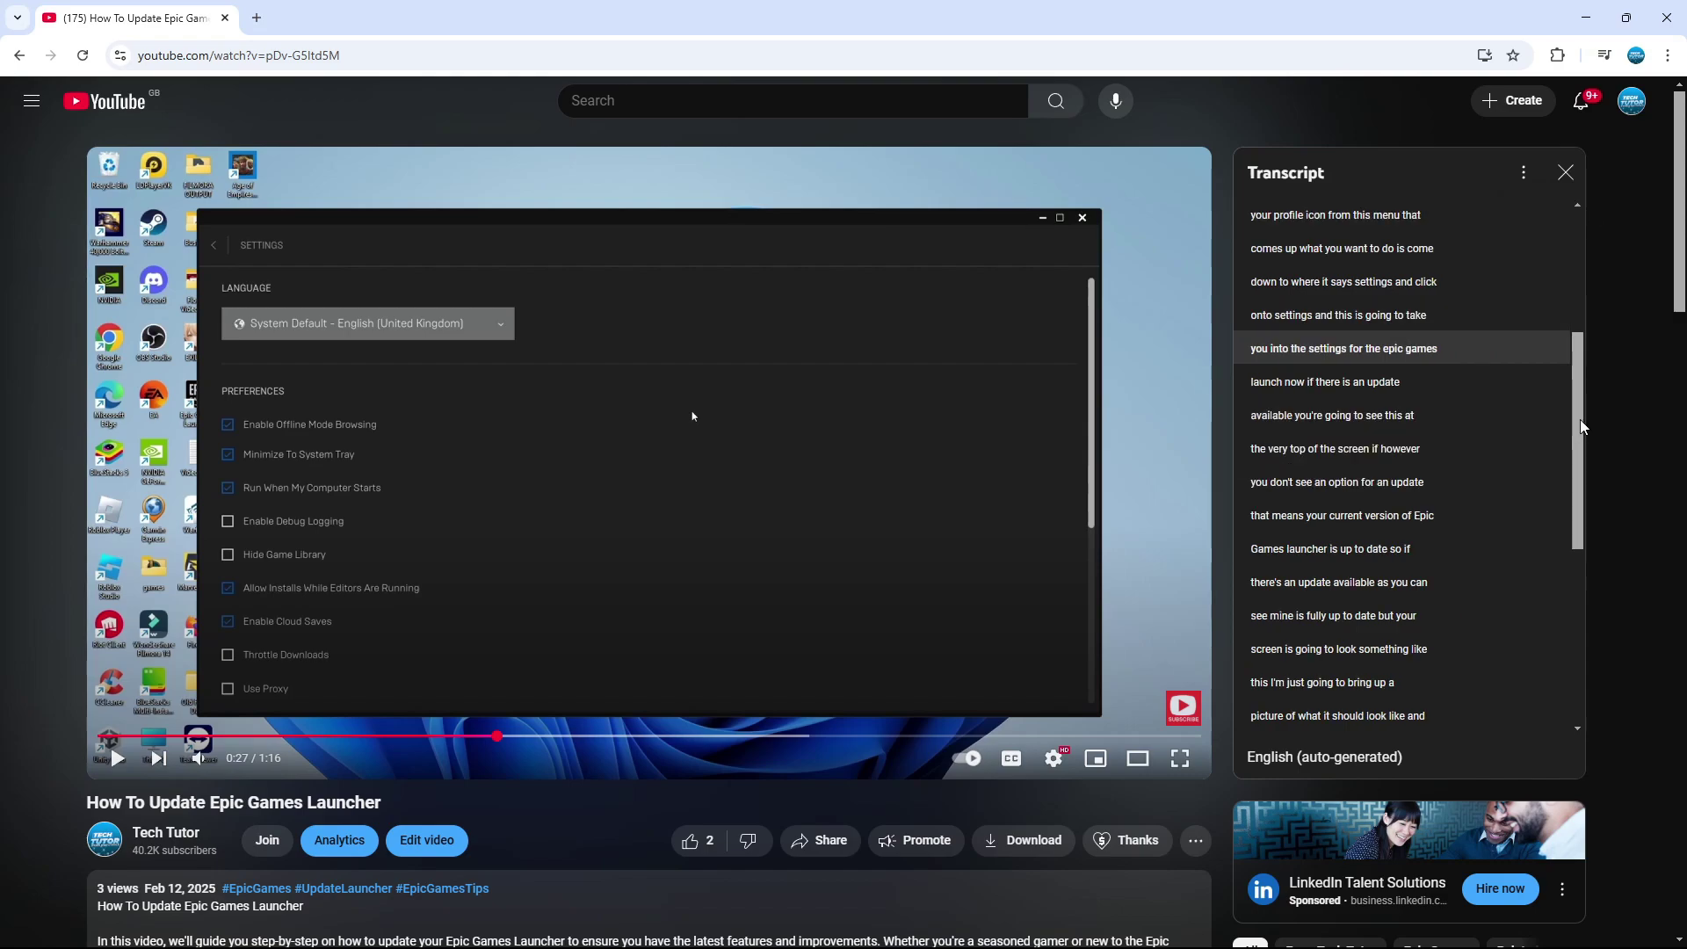
left_click_drag(1582, 428, 1579, 297)
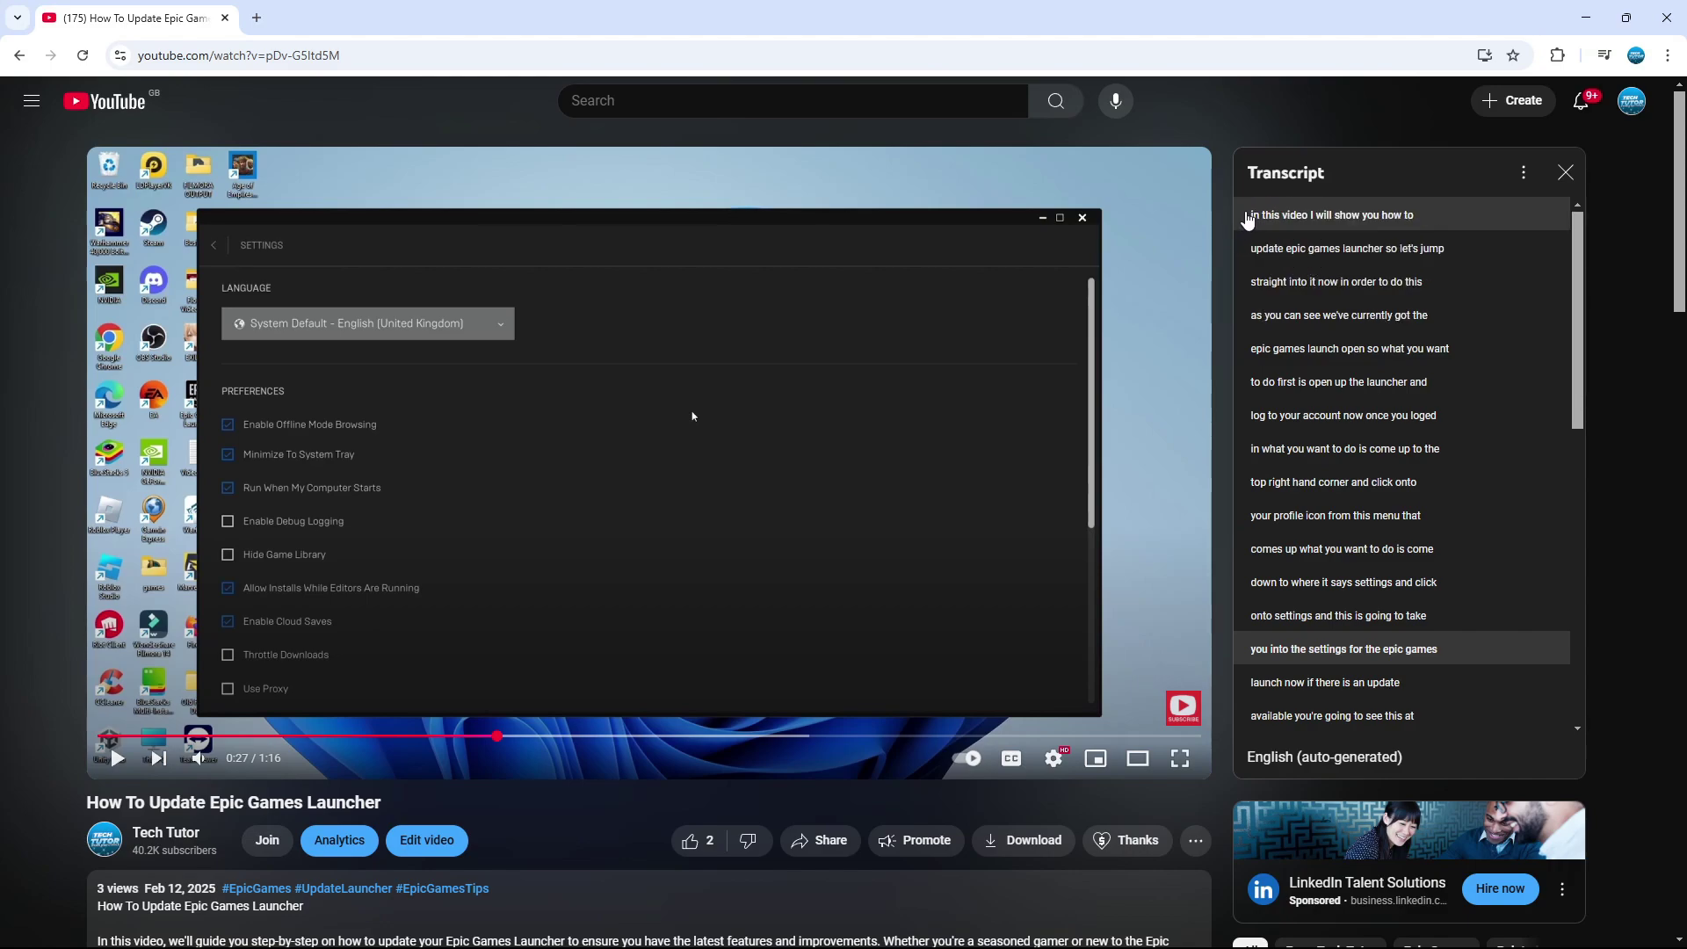
Select the whole timestamp-free transcript and copy it.
left_click_drag(1247, 219, 1454, 719)
scroll(1461, 527, "down", 8)
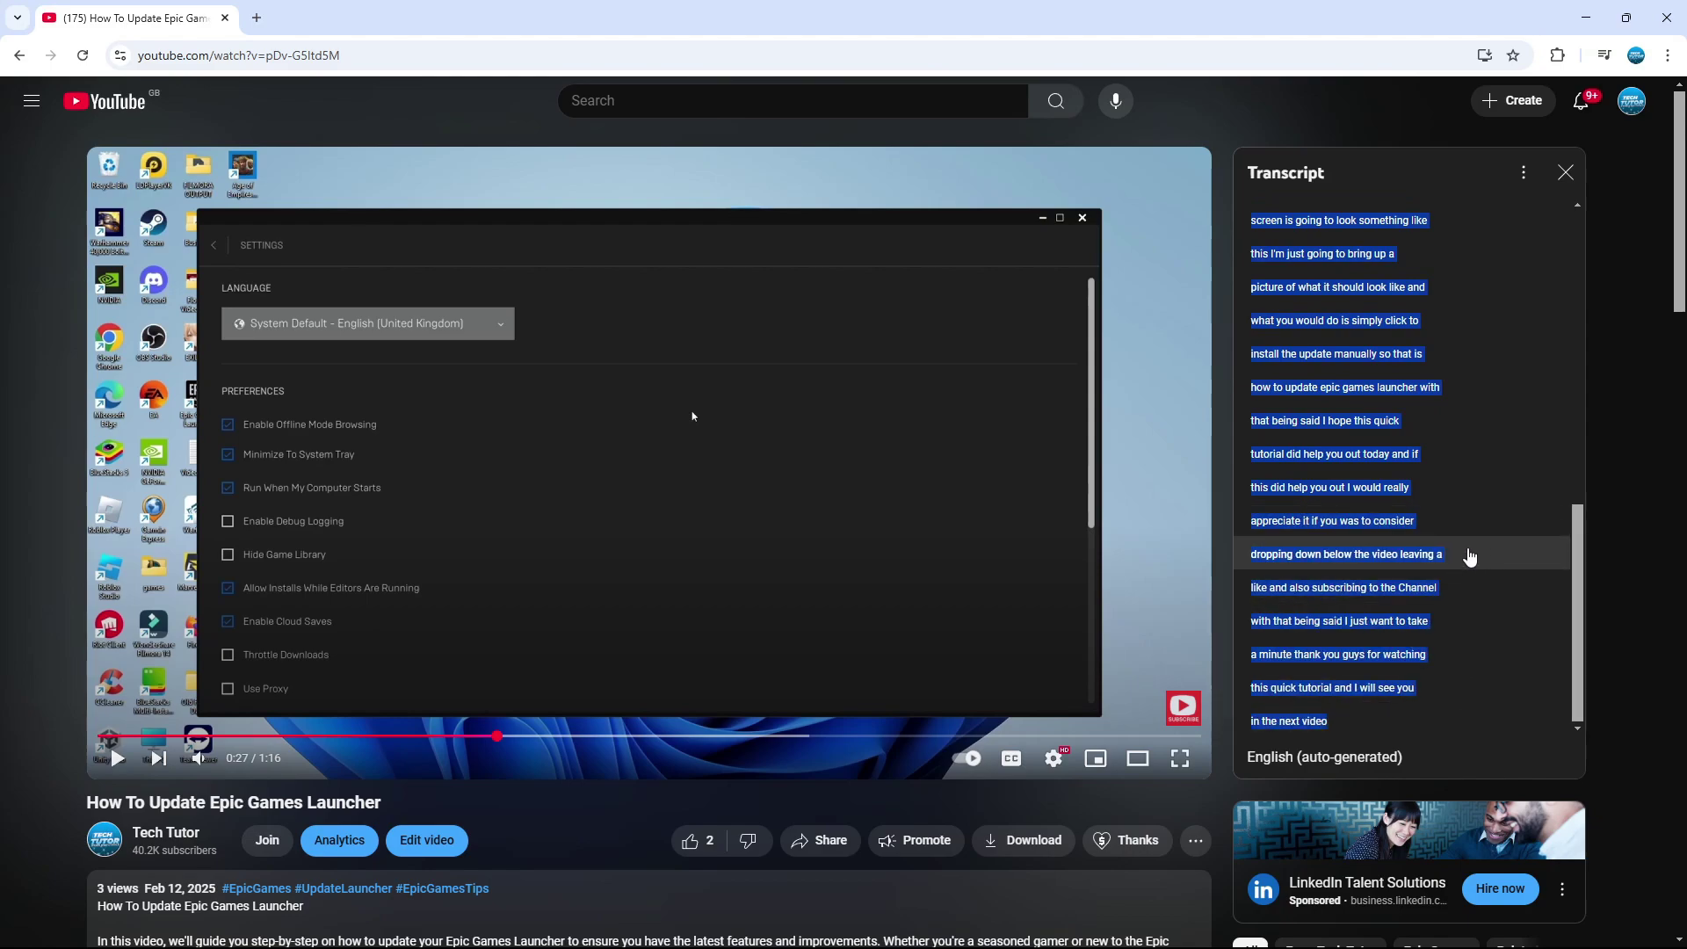
right_click(1470, 553)
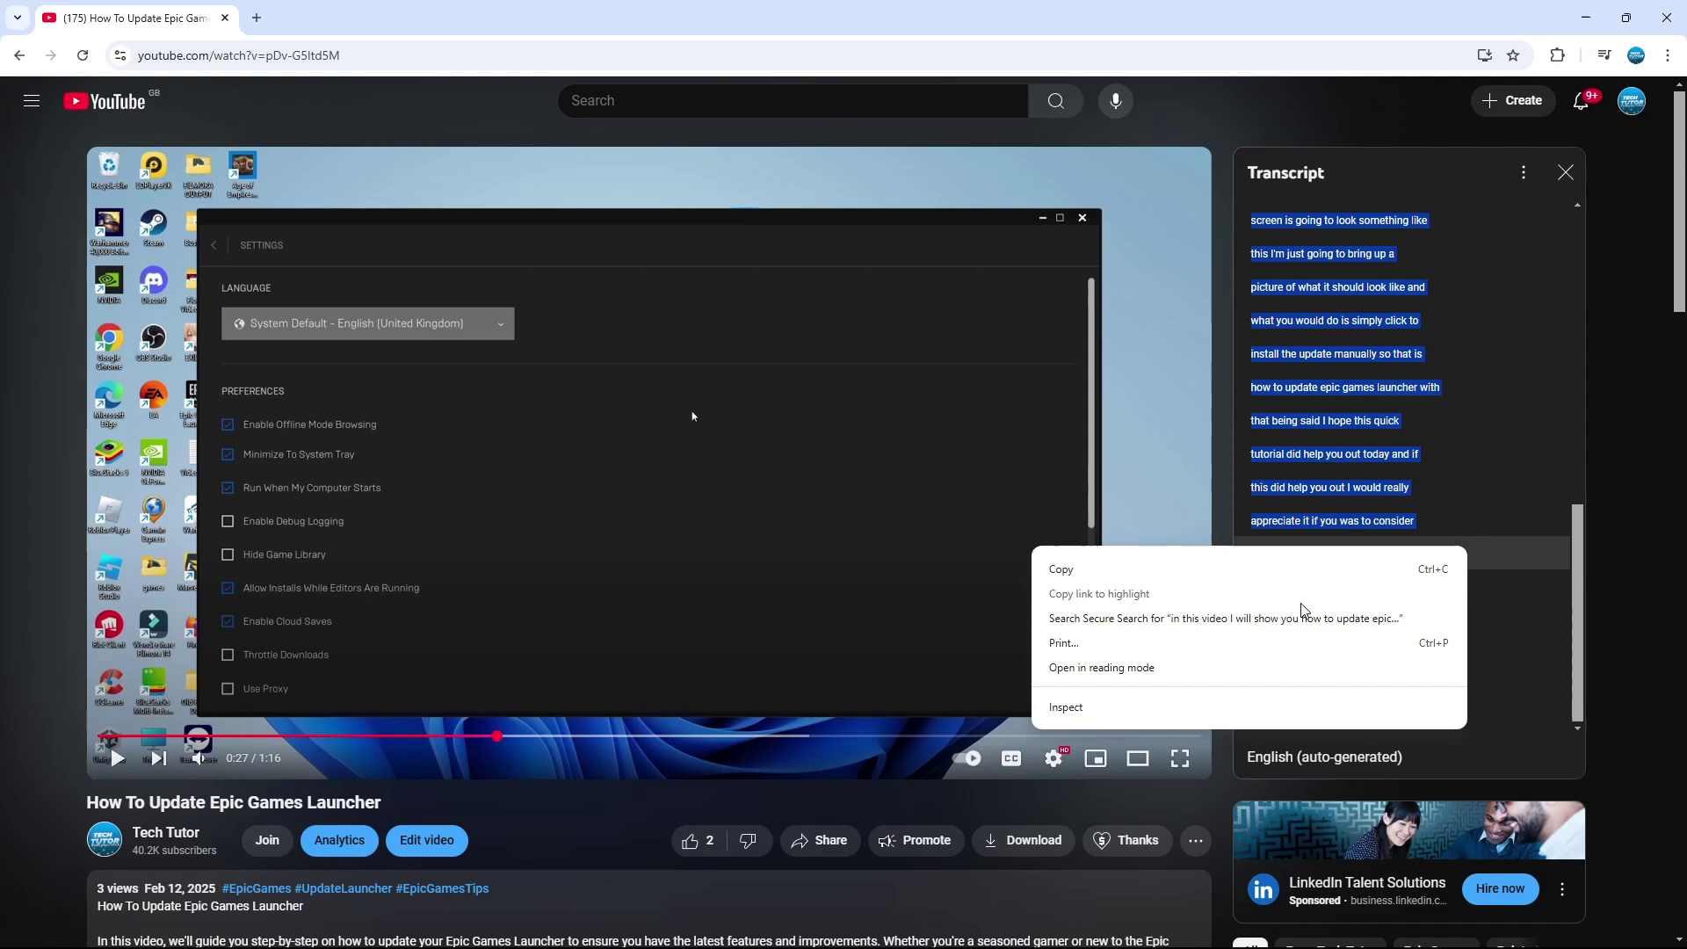
left_click(1175, 569)
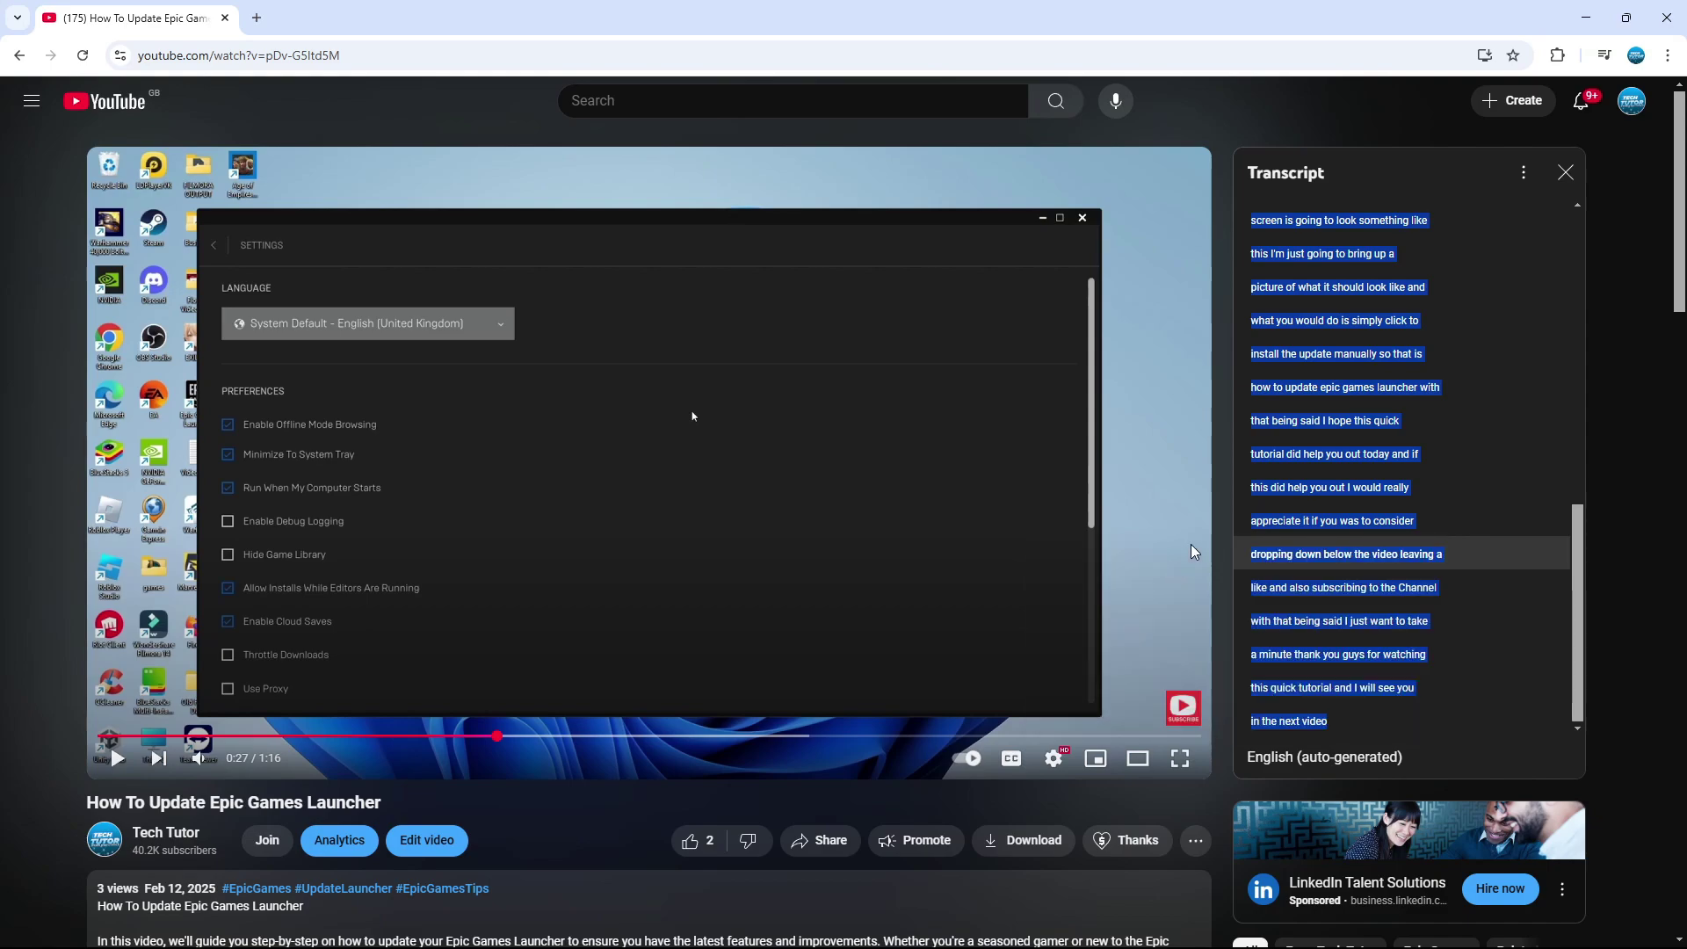
Launch Notepad through Windows search.
left_click(719, 941)
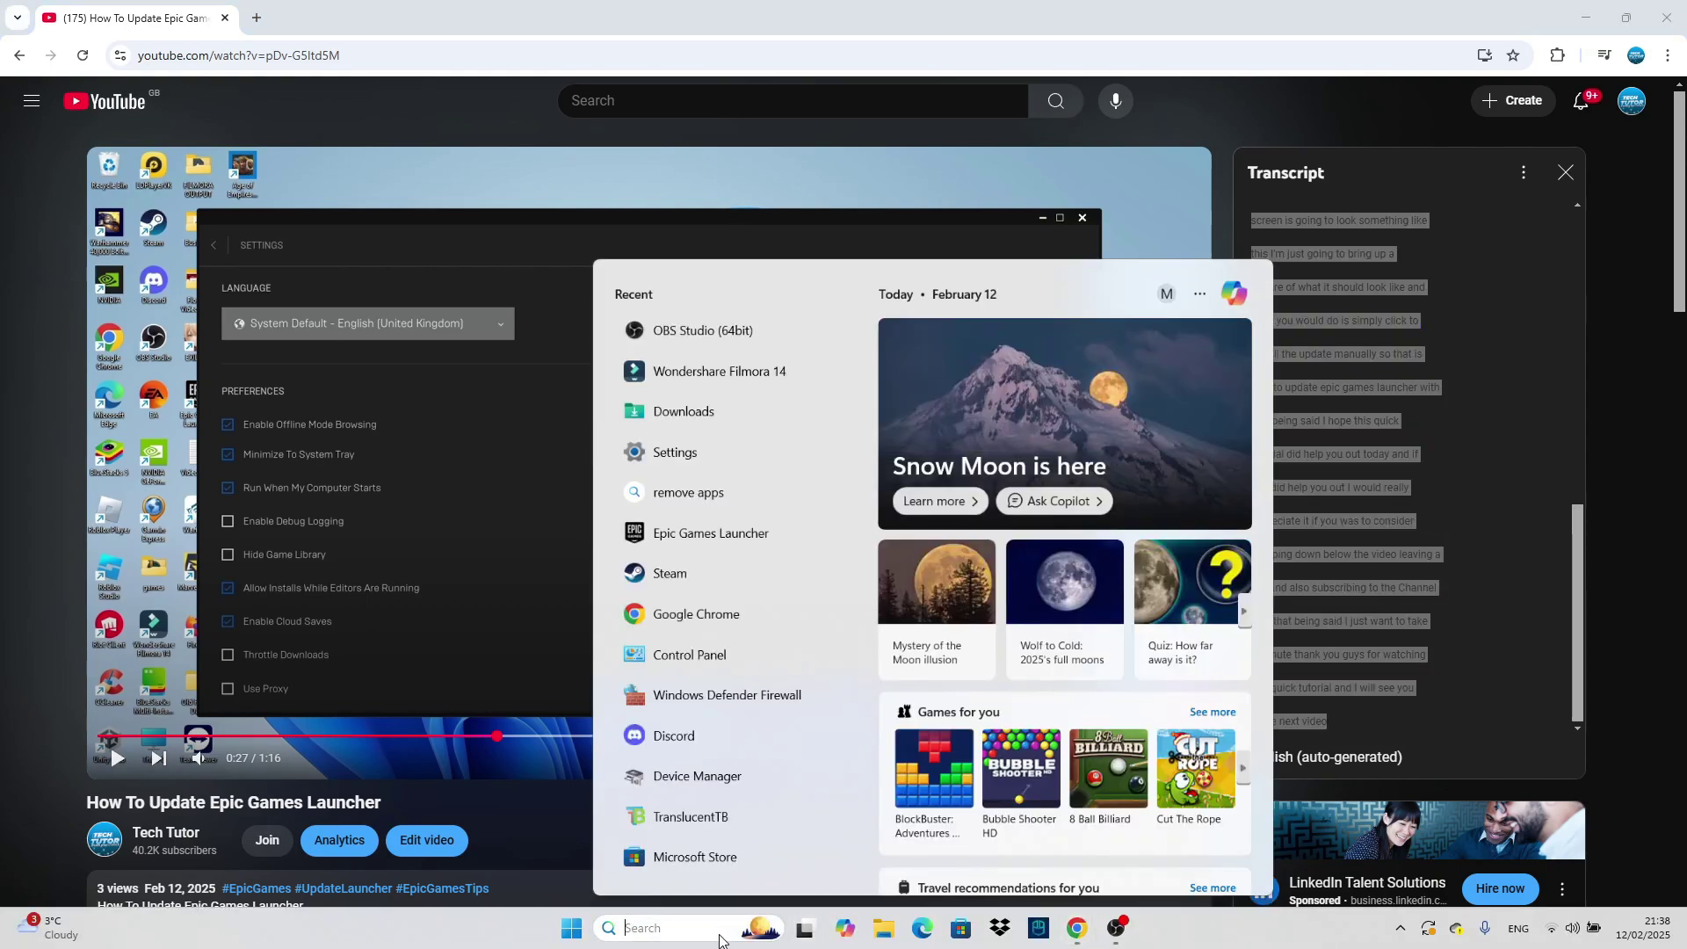
type("NOTE")
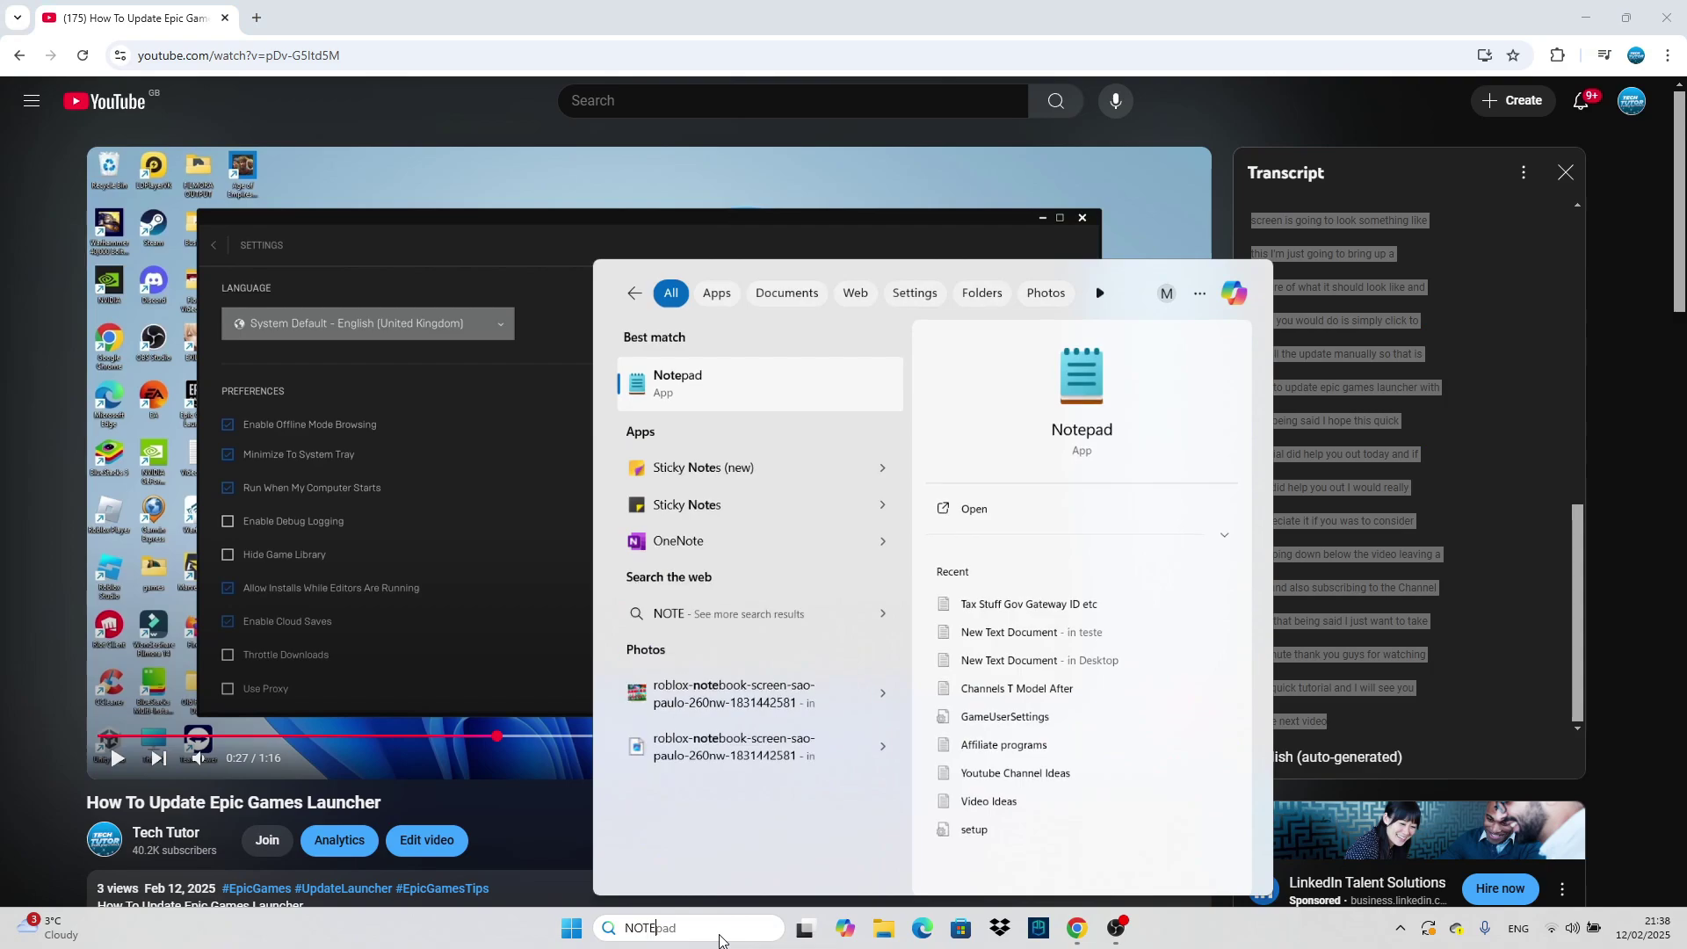
type("PAD")
key("Return")
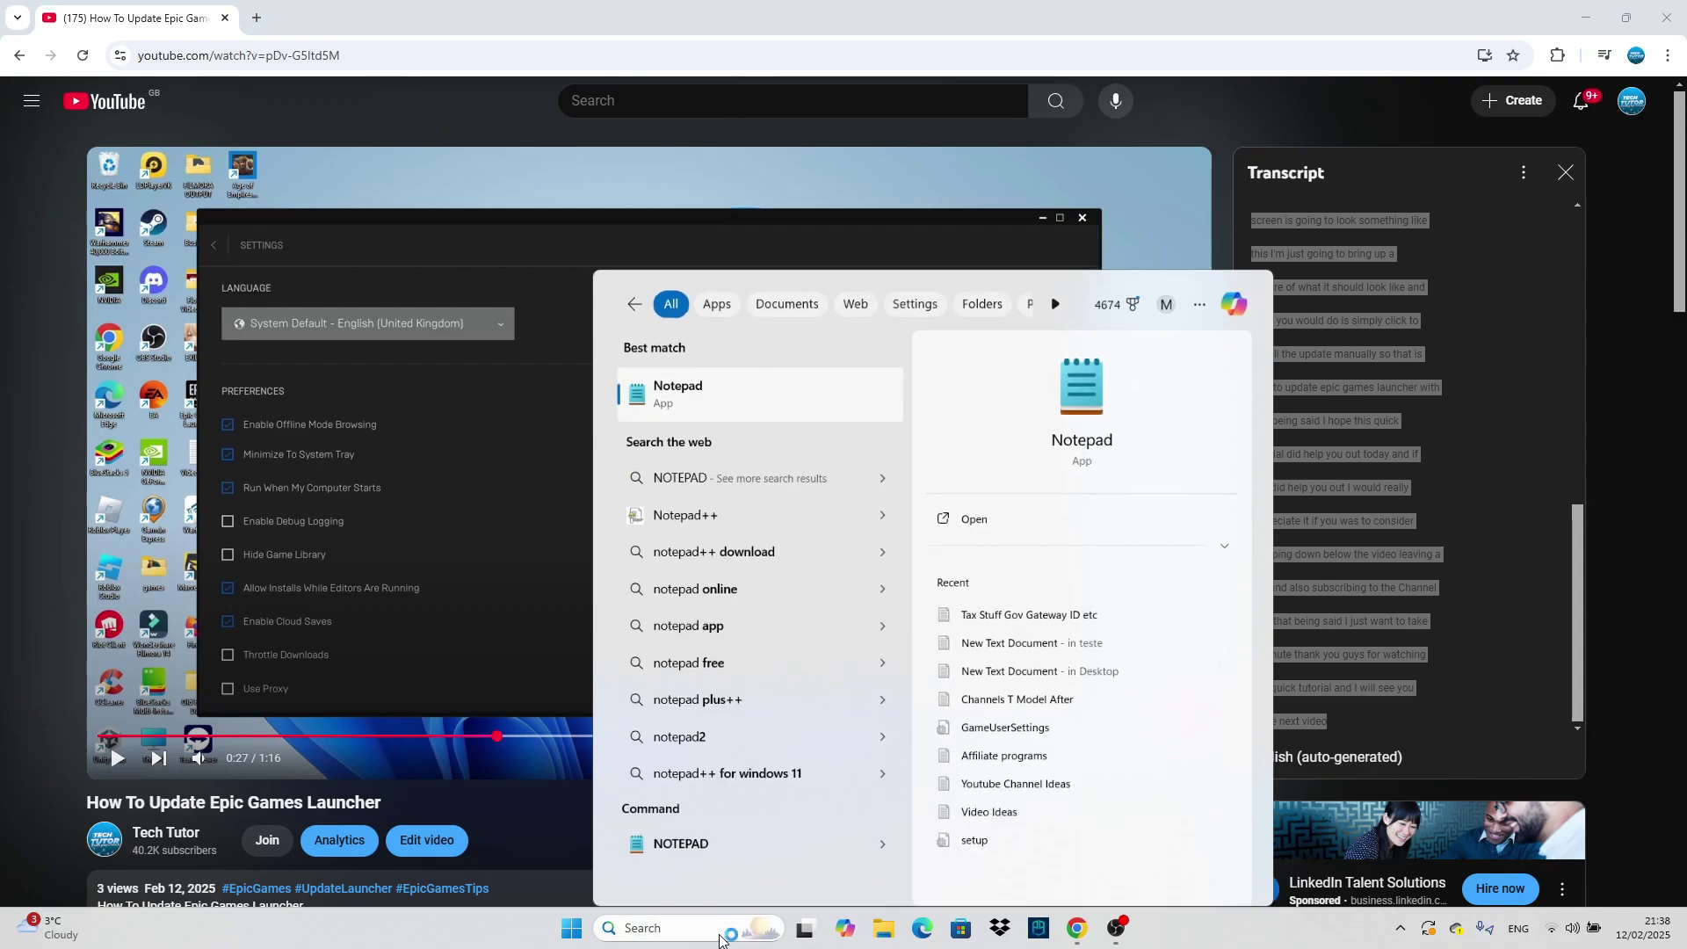
Paste the copied transcript into the lock.bat document, giving 1,441 characters.
right_click(517, 395)
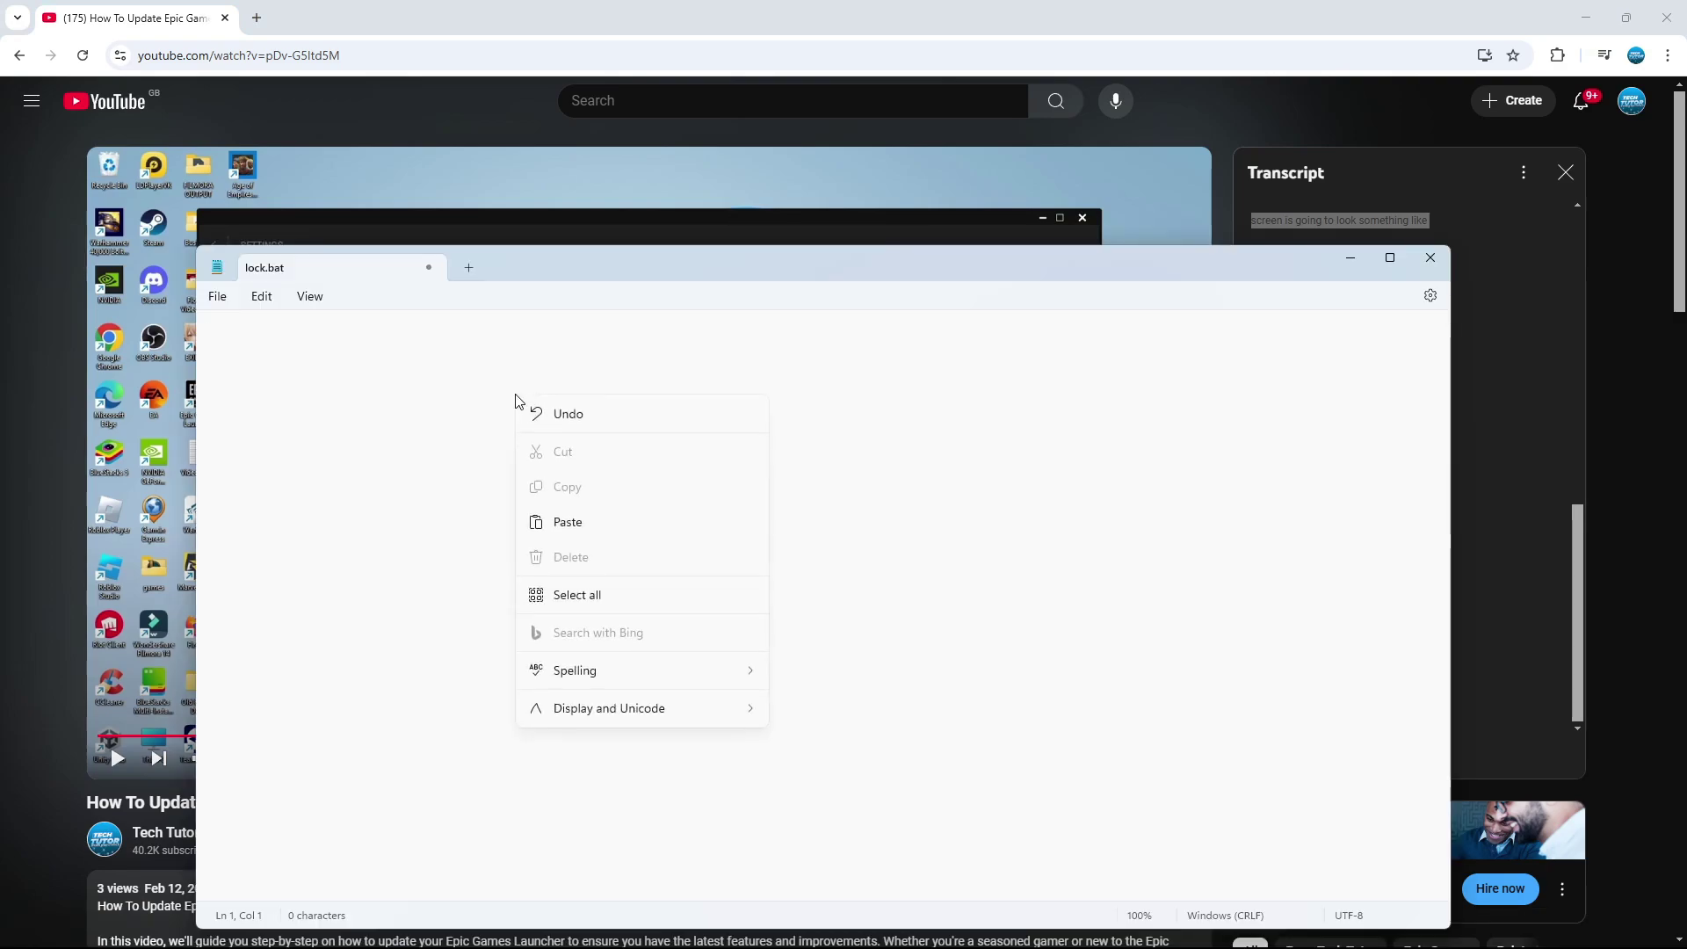
left_click(588, 530)
scroll(473, 584, "up", 1)
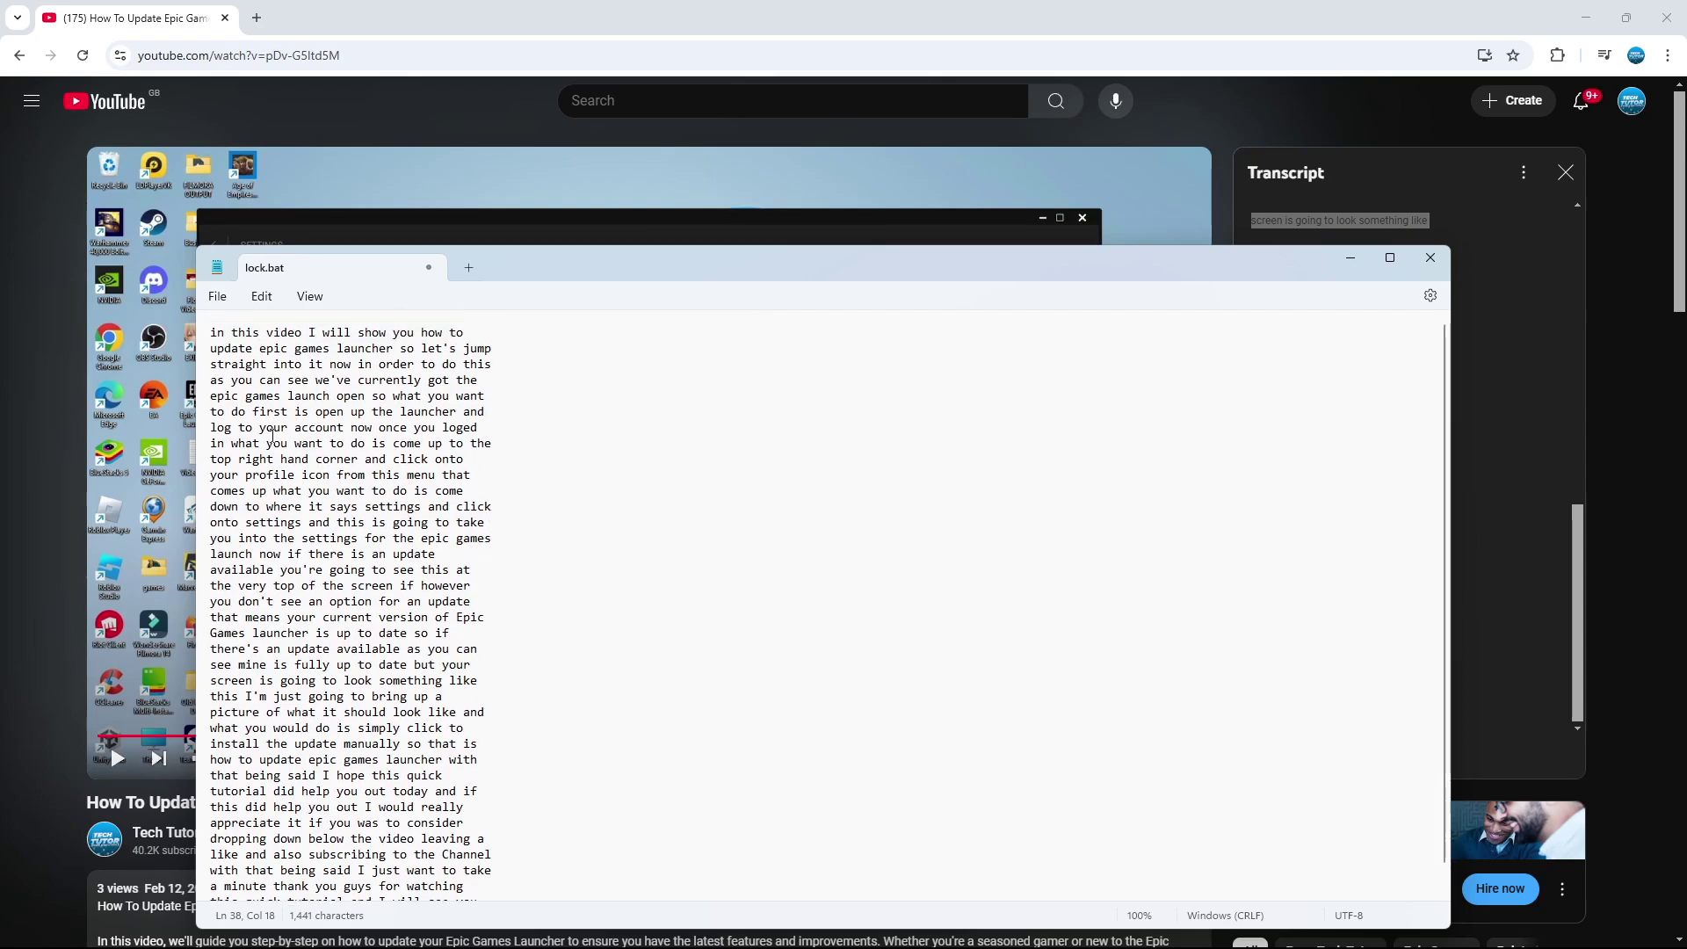
left_click(1122, 493)
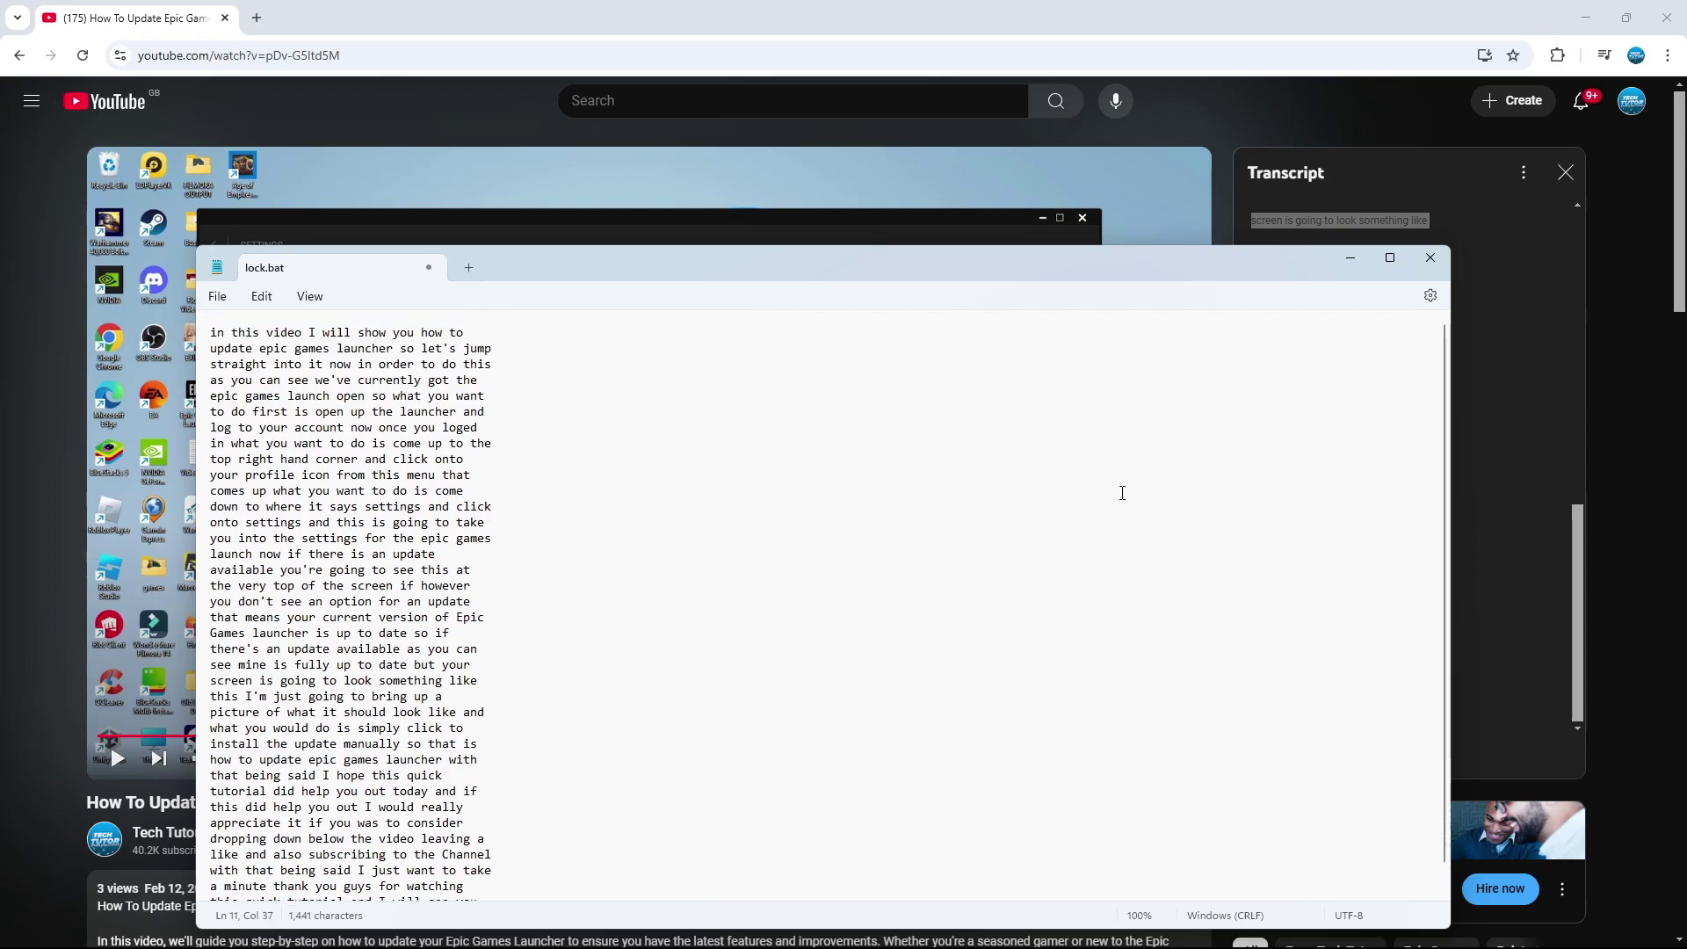